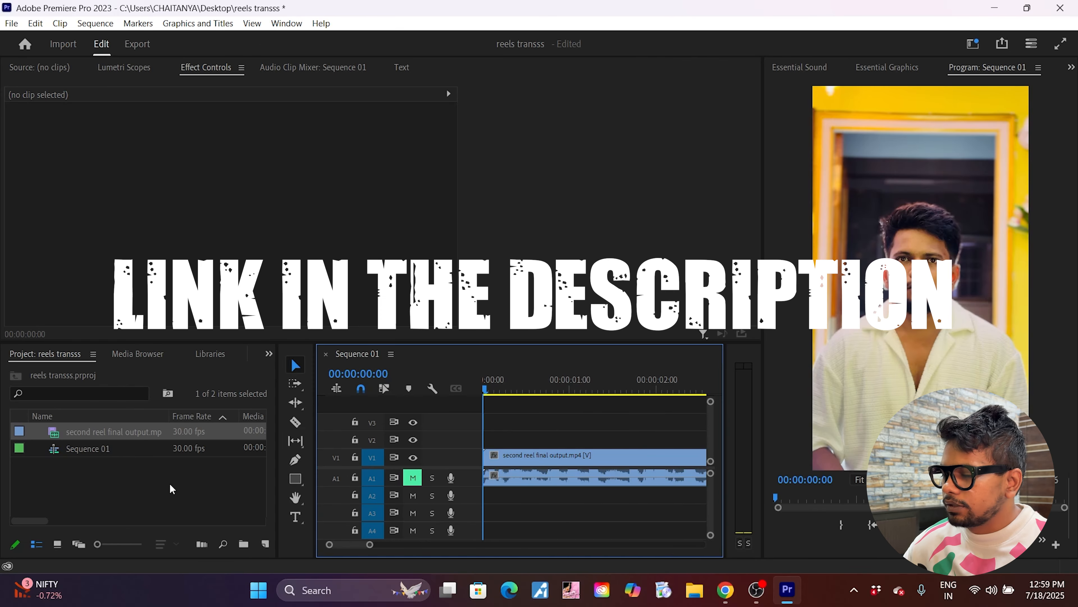
Browse for media to import and open the folder Documents > reels transitions > Preset orignal > preset
{"action": "left_click", "coordinate": [170, 484]}
{"action": "double_click", "coordinate": [170, 484]}
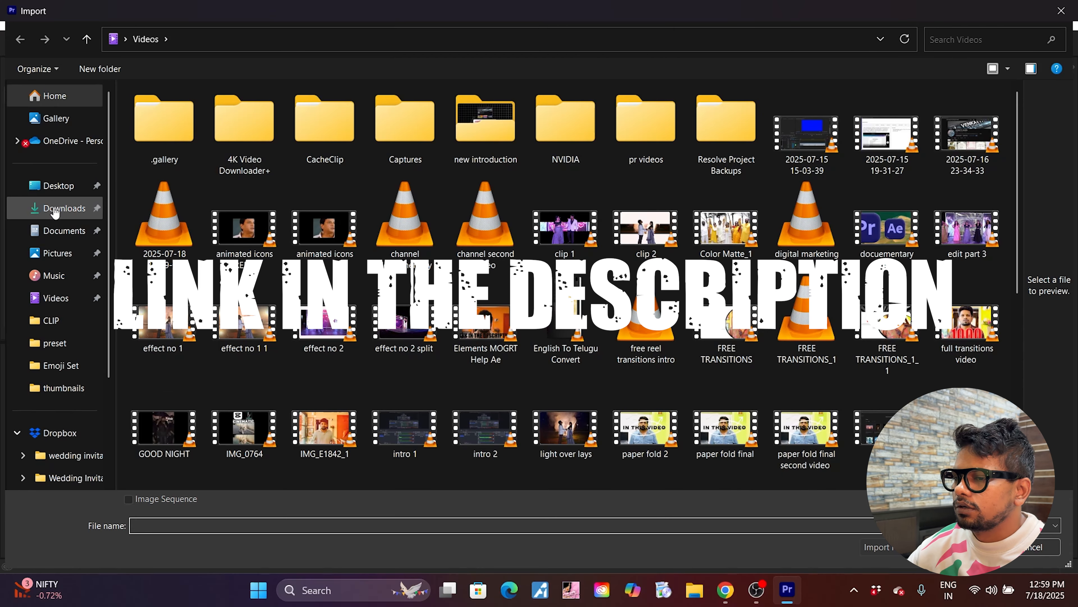
{"action": "left_click", "coordinate": [59, 231]}
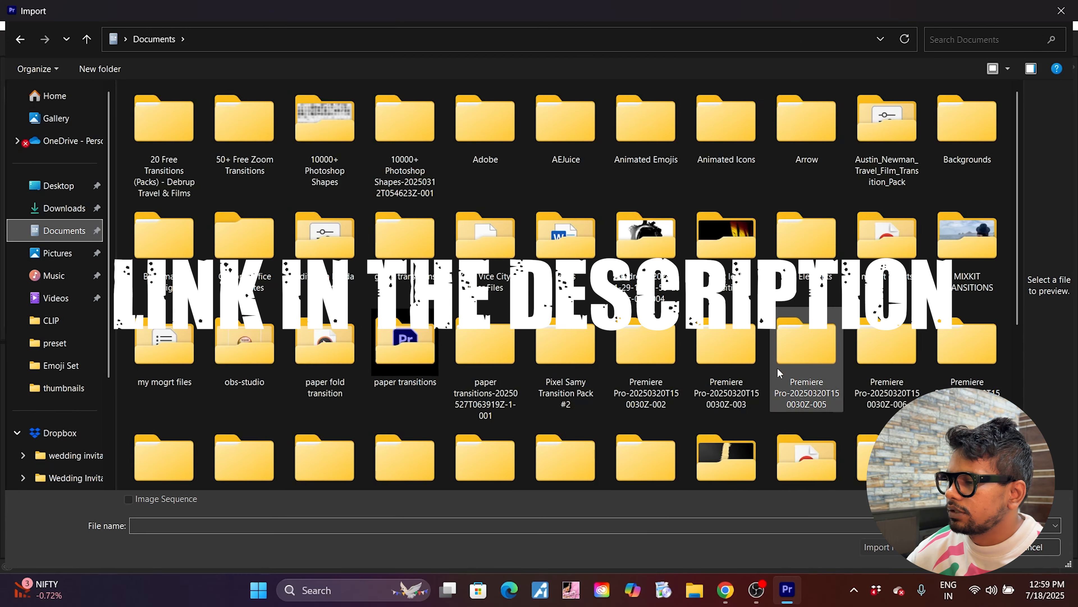
{"action": "scroll", "coordinate": [778, 374], "scroll_direction": "down", "scroll_amount": 5}
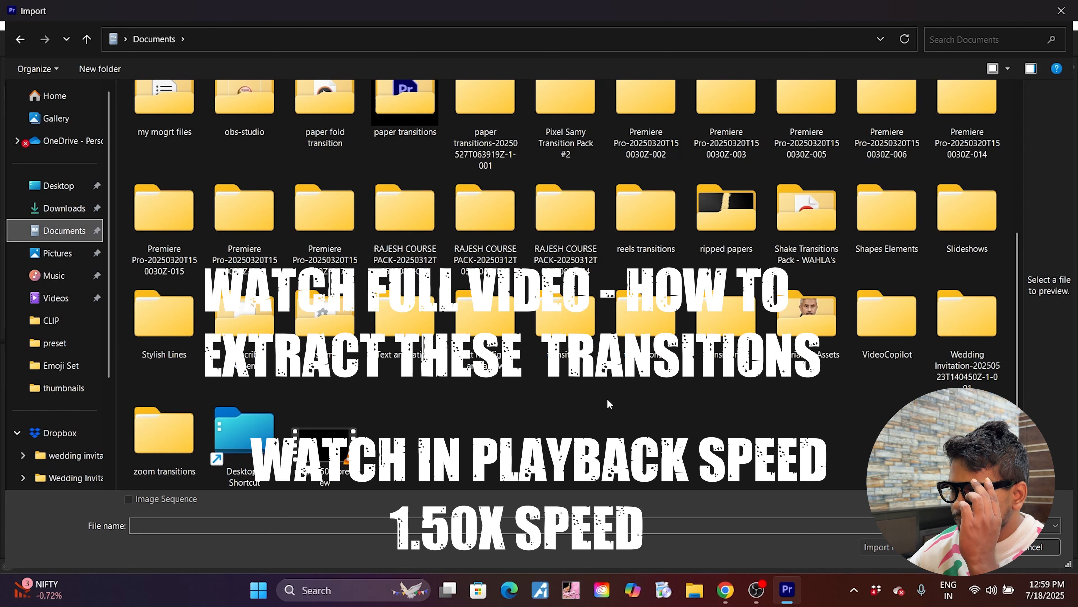
{"action": "scroll", "coordinate": [611, 395], "scroll_direction": "up", "scroll_amount": 2}
{"action": "double_click", "coordinate": [649, 374]}
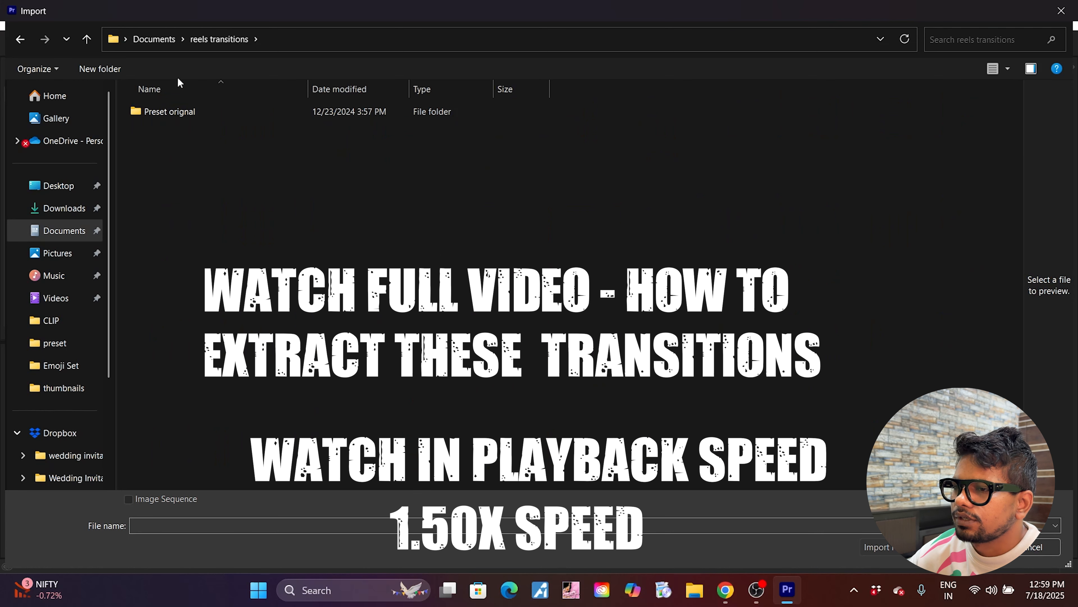
{"action": "double_click", "coordinate": [190, 109]}
{"action": "left_click", "coordinate": [199, 151]}
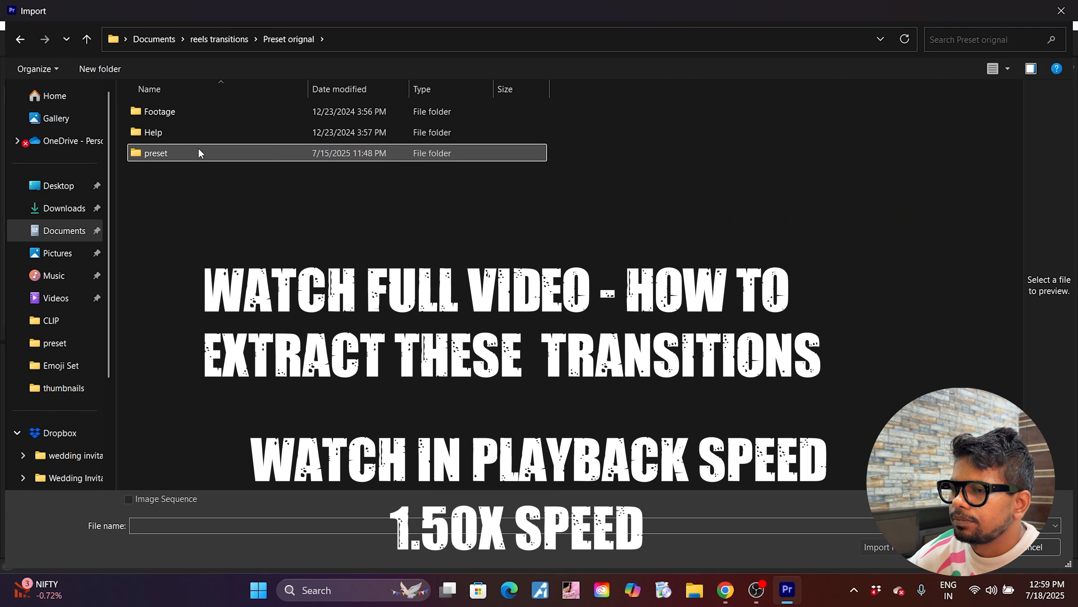
{"action": "double_click", "coordinate": [199, 152]}
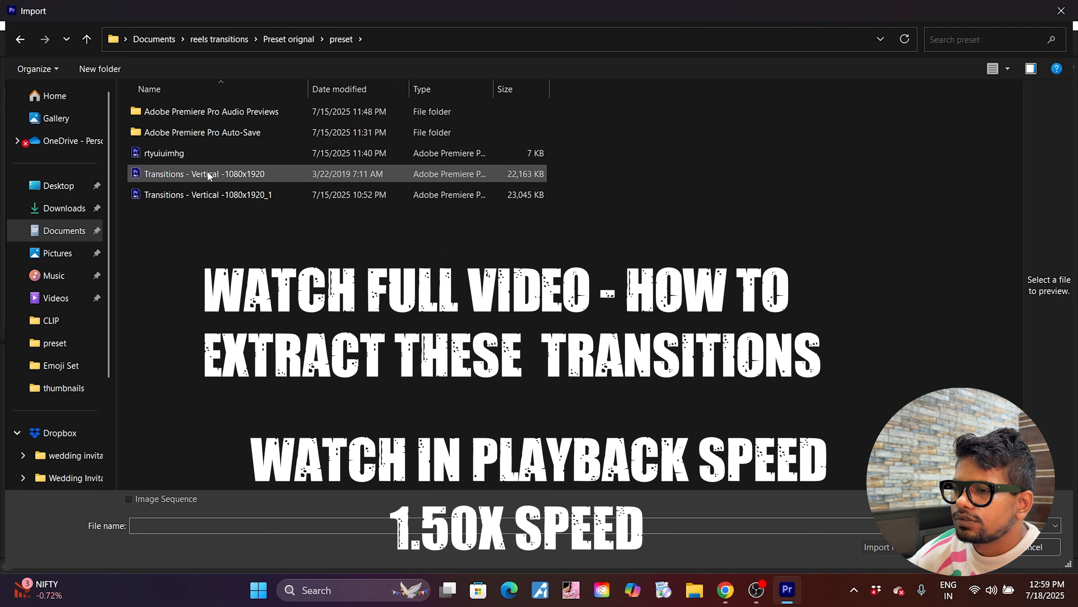
Import the entire "Transitions - Vertical -1080x1920" project and skip linking its missing media
{"action": "double_click", "coordinate": [250, 173]}
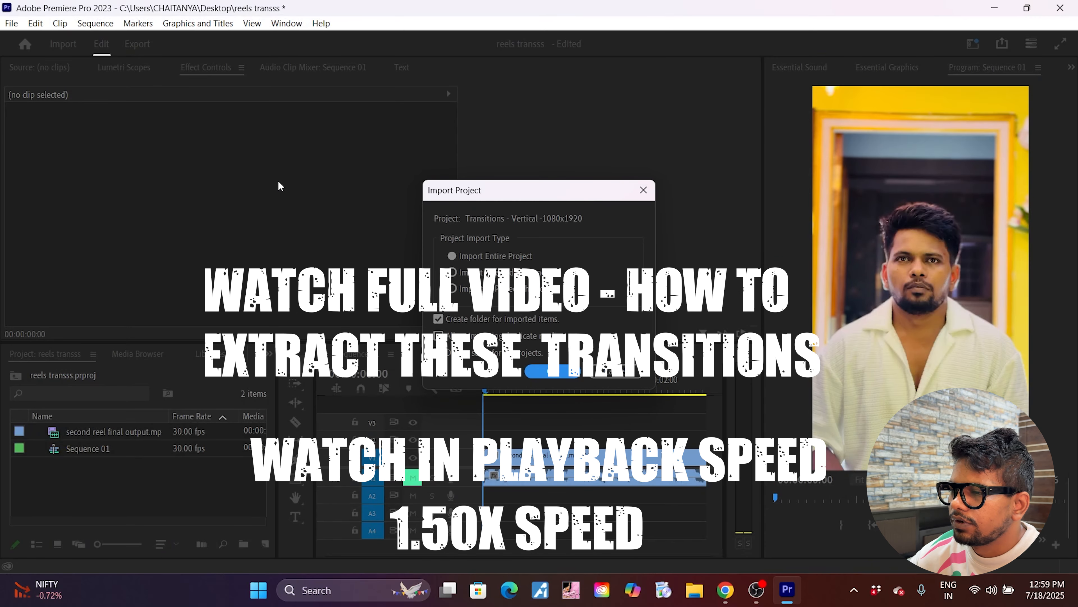
{"action": "left_click", "coordinate": [552, 371]}
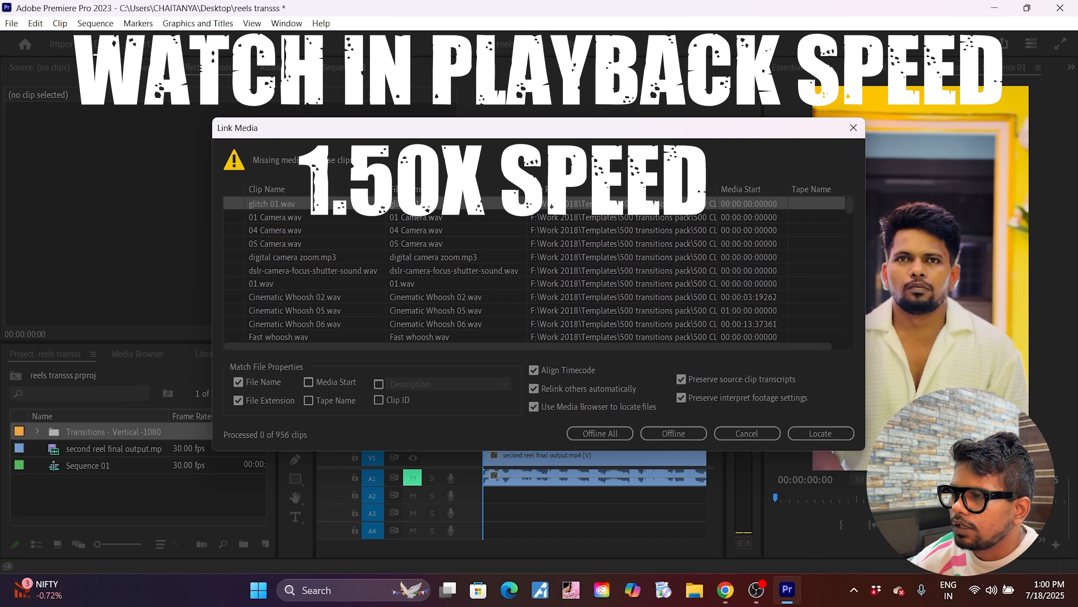
{"action": "left_click", "coordinate": [738, 435]}
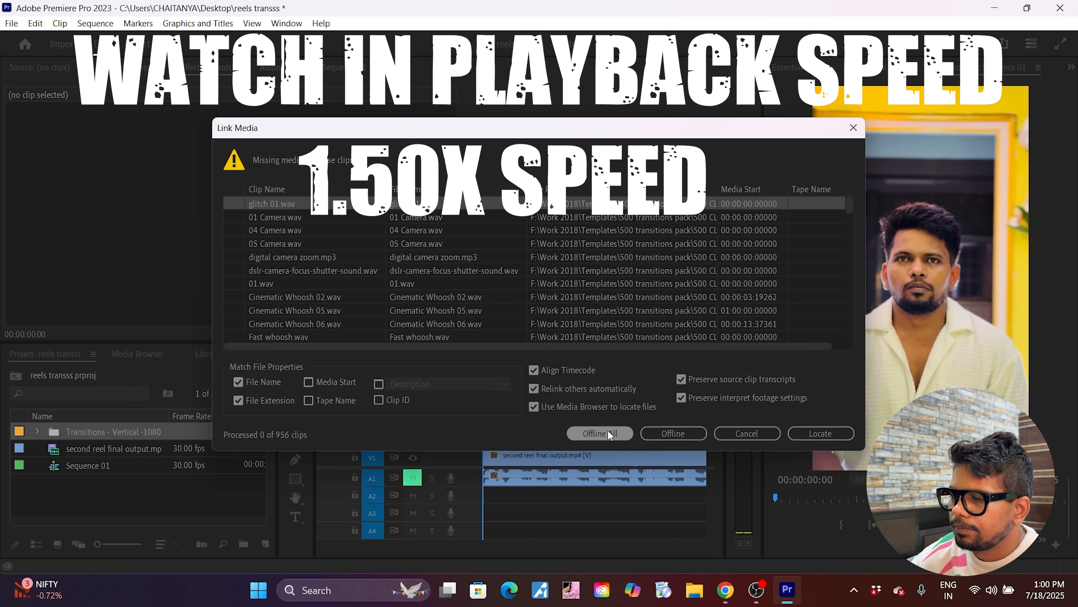
{"action": "left_click", "coordinate": [747, 433]}
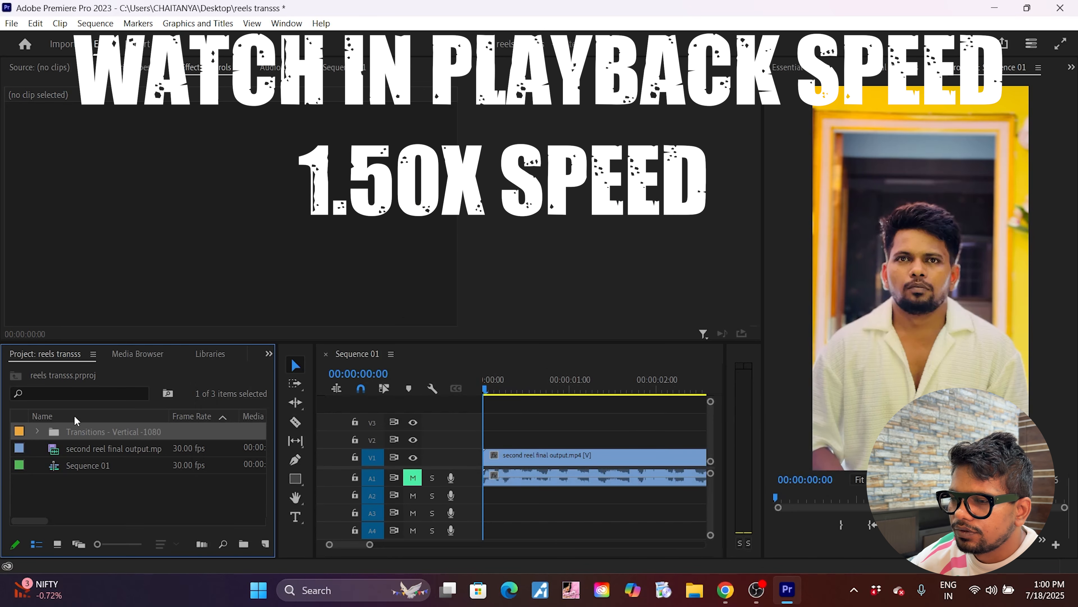
Expand the imported TRANSITIONS bin down to 11. Light Leaks > V1 and open the 01 Light Leaks sequence
{"action": "left_click", "coordinate": [37, 432]}
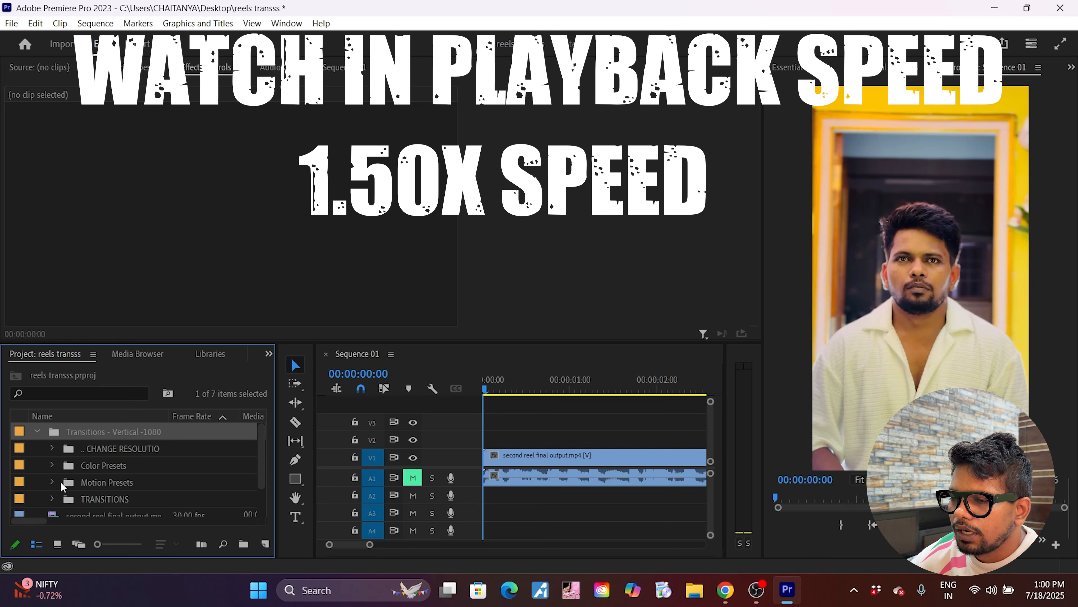
{"action": "left_click", "coordinate": [53, 500]}
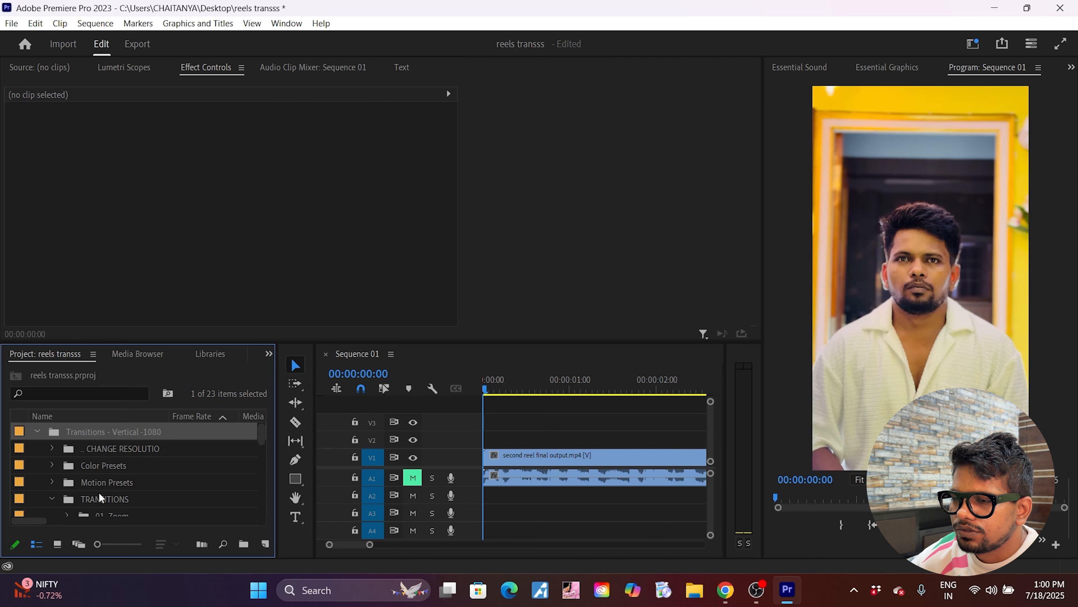
{"action": "scroll", "coordinate": [157, 464], "scroll_direction": "down", "scroll_amount": 4}
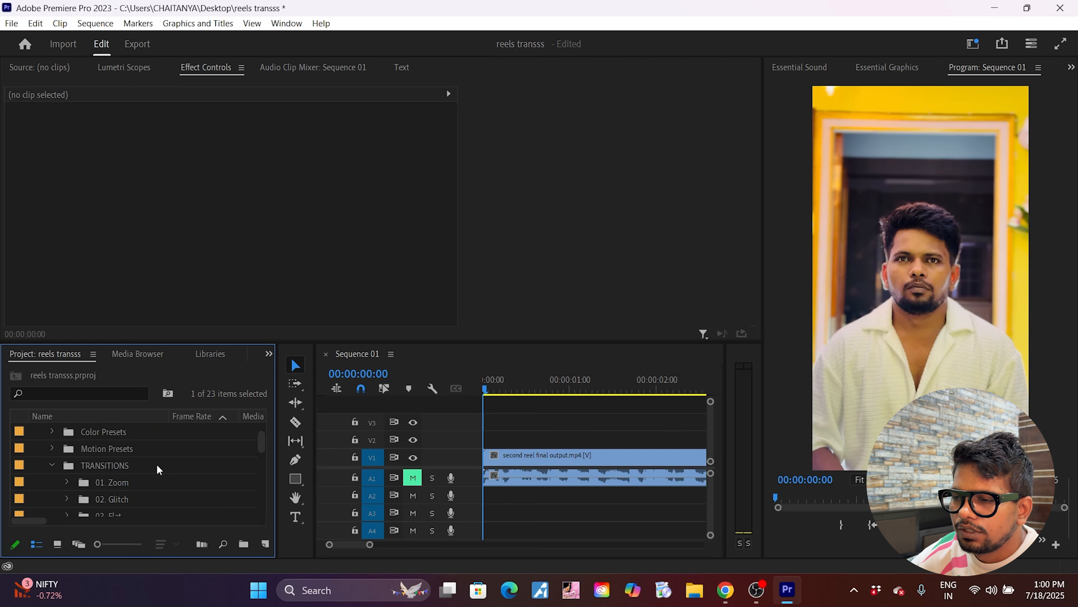
{"action": "scroll", "coordinate": [156, 465], "scroll_direction": "down", "scroll_amount": 9}
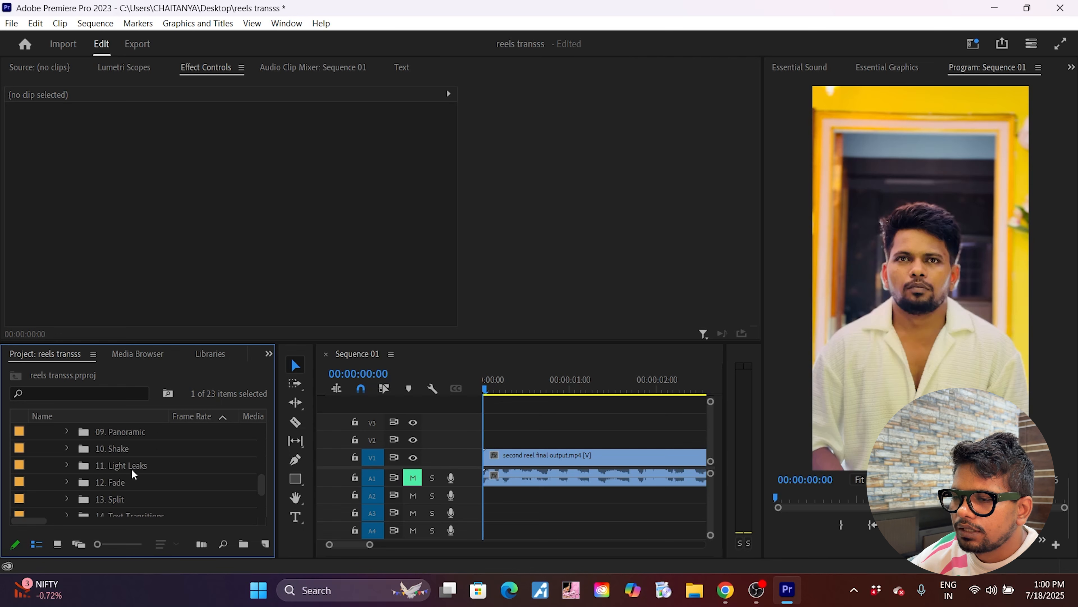
{"action": "left_click", "coordinate": [67, 464]}
{"action": "left_click", "coordinate": [82, 480]}
{"action": "scroll", "coordinate": [173, 485], "scroll_direction": "down", "scroll_amount": 1}
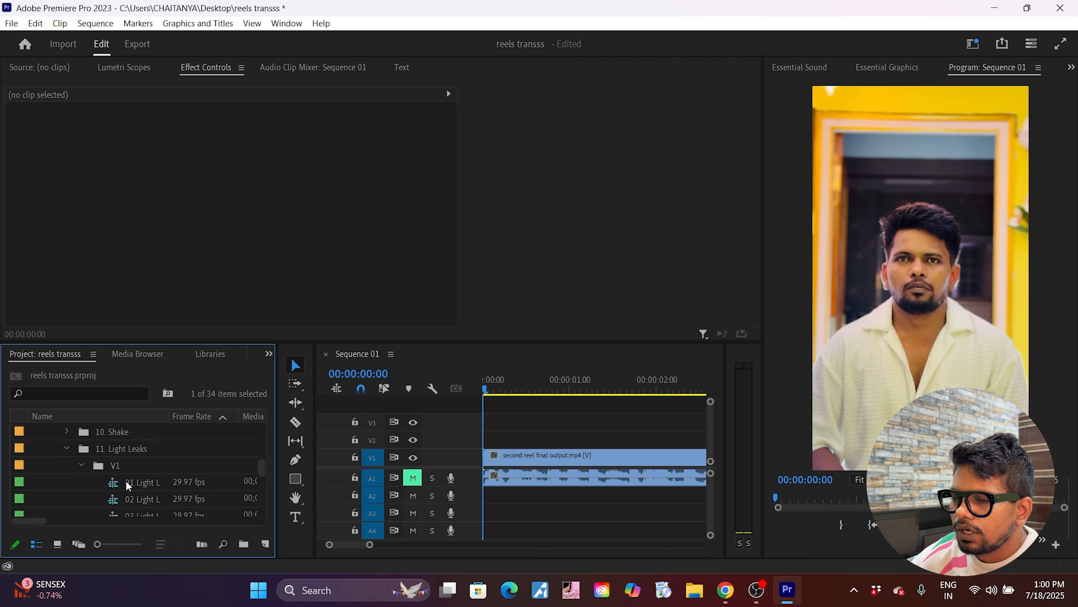
{"action": "double_click", "coordinate": [113, 481]}
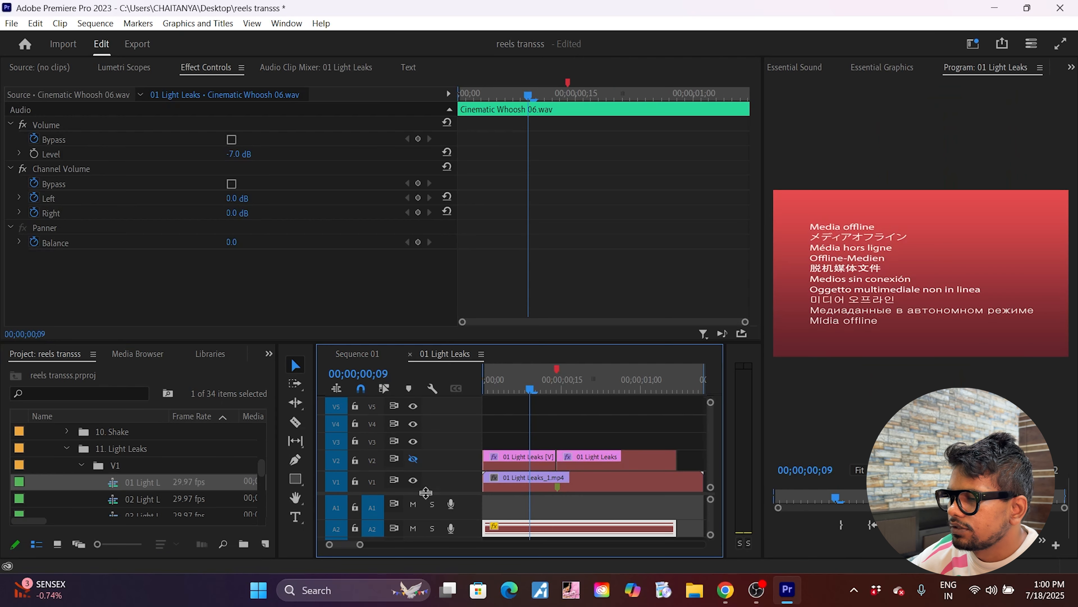
Delete the 01 Light Leaks_1.mp4 placeholder clip and copy the remaining light leak clips to the start of Sequence 01, above the reel clip
{"action": "left_click", "coordinate": [582, 484]}
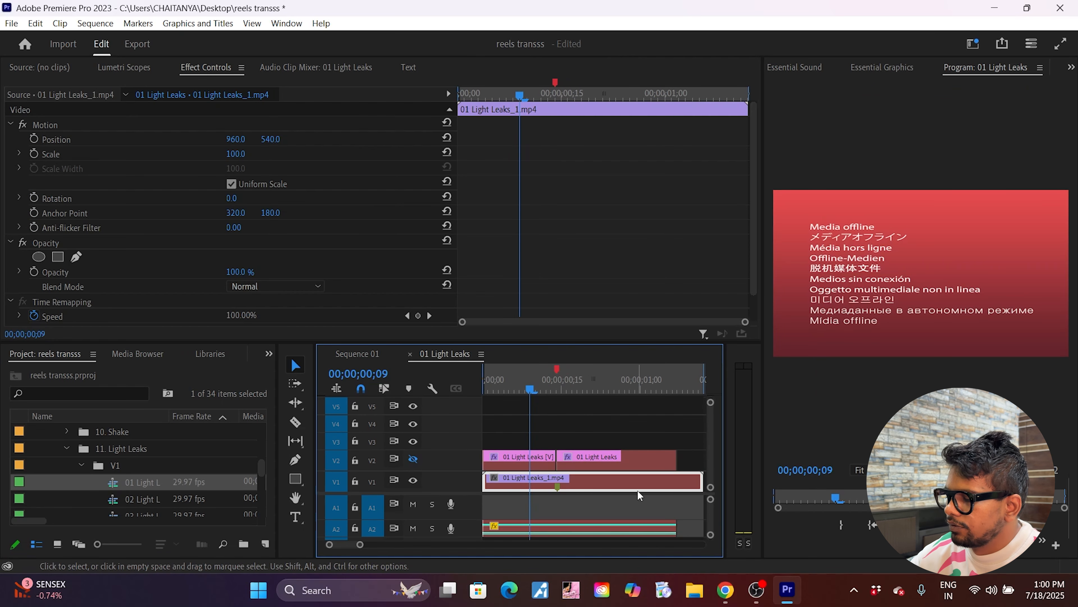
{"action": "key", "text": "Delete"}
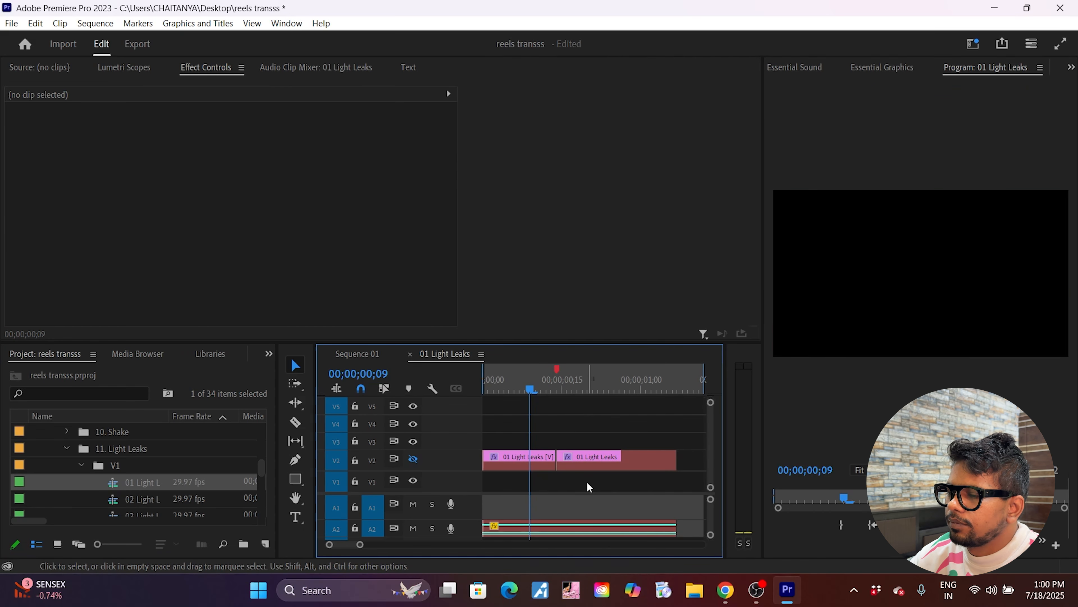
{"action": "left_click_drag", "start_coordinate": [689, 425], "coordinate": [492, 546]}
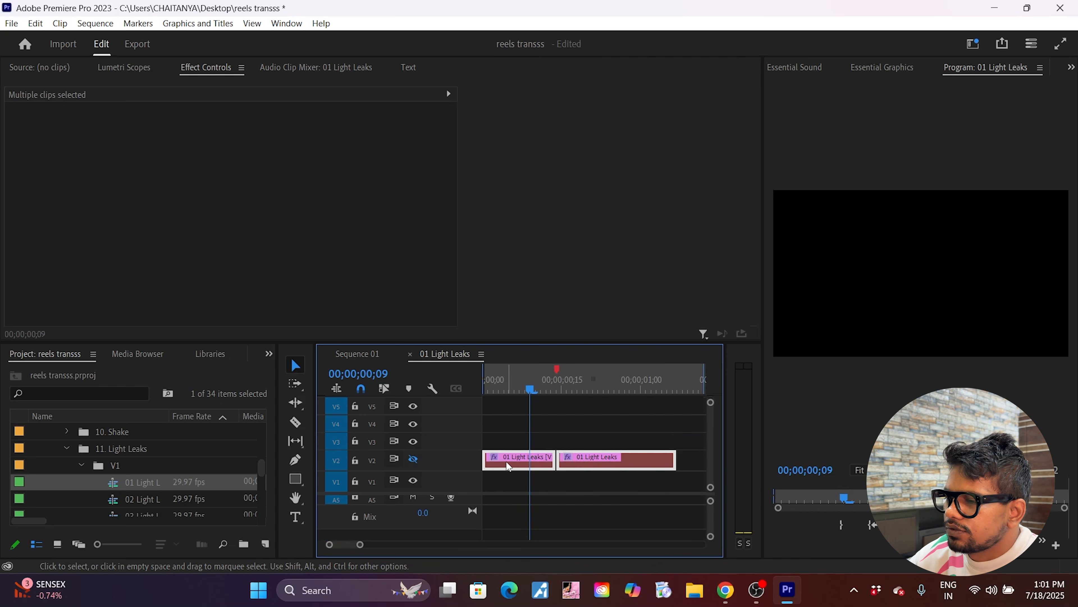
{"action": "left_click", "coordinate": [357, 354]}
{"action": "left_click_drag", "start_coordinate": [369, 365], "coordinate": [496, 436]}
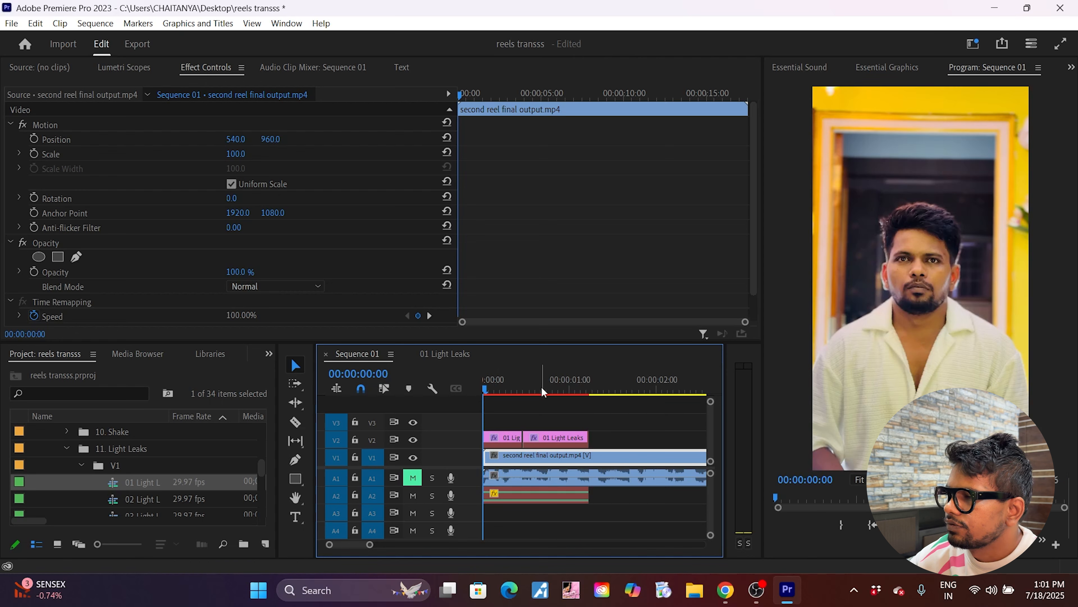
Play back the start of Sequence 01 twice to preview the light leak transition
{"action": "key", "text": "space"}
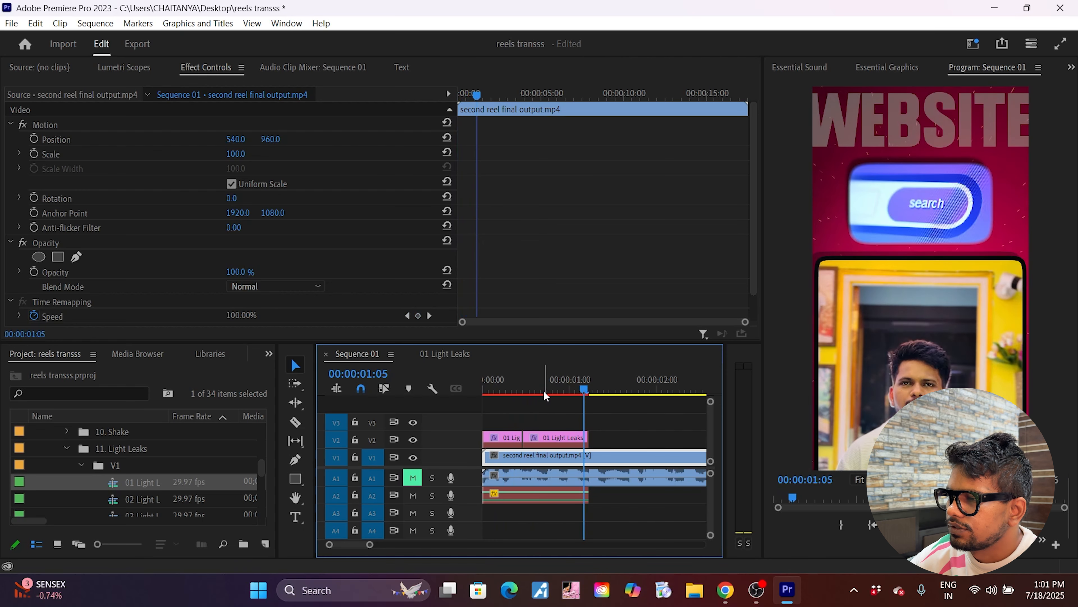
{"action": "left_click_drag", "start_coordinate": [583, 386], "coordinate": [468, 403]}
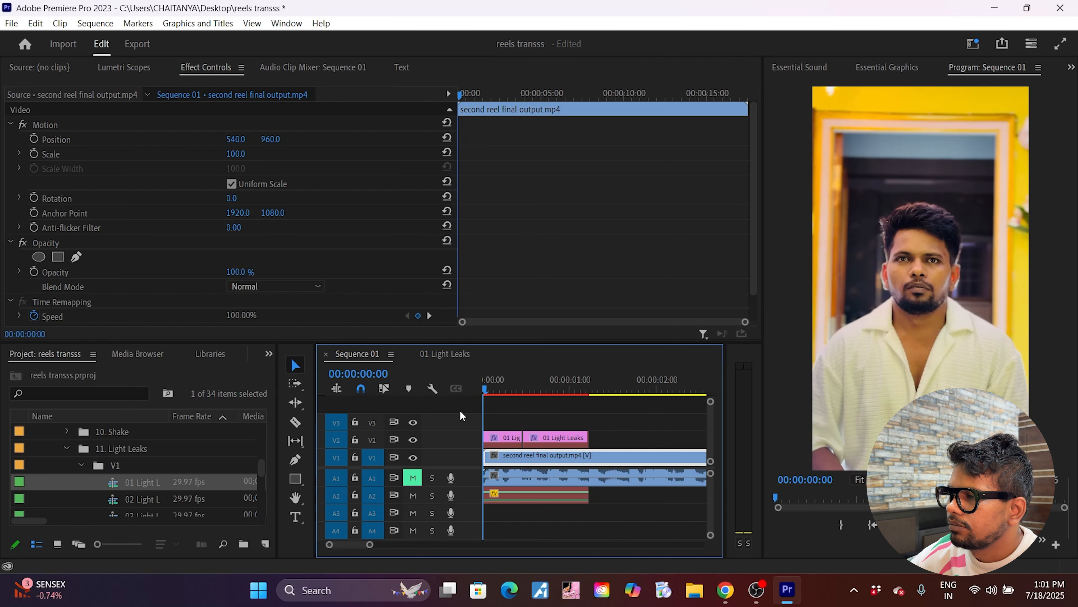
{"action": "key", "text": "space"}
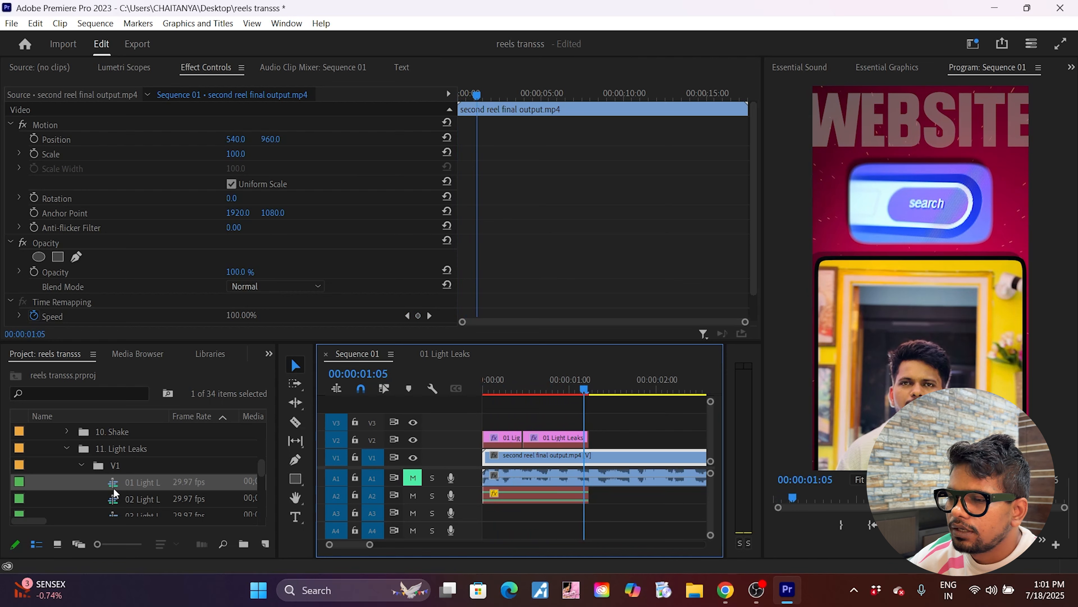
Open the 01 Shake - light sequence from the 10. Shake bin and delete its 01 Shake - light_1.mp4 placeholder clip
{"action": "left_click", "coordinate": [66, 431]}
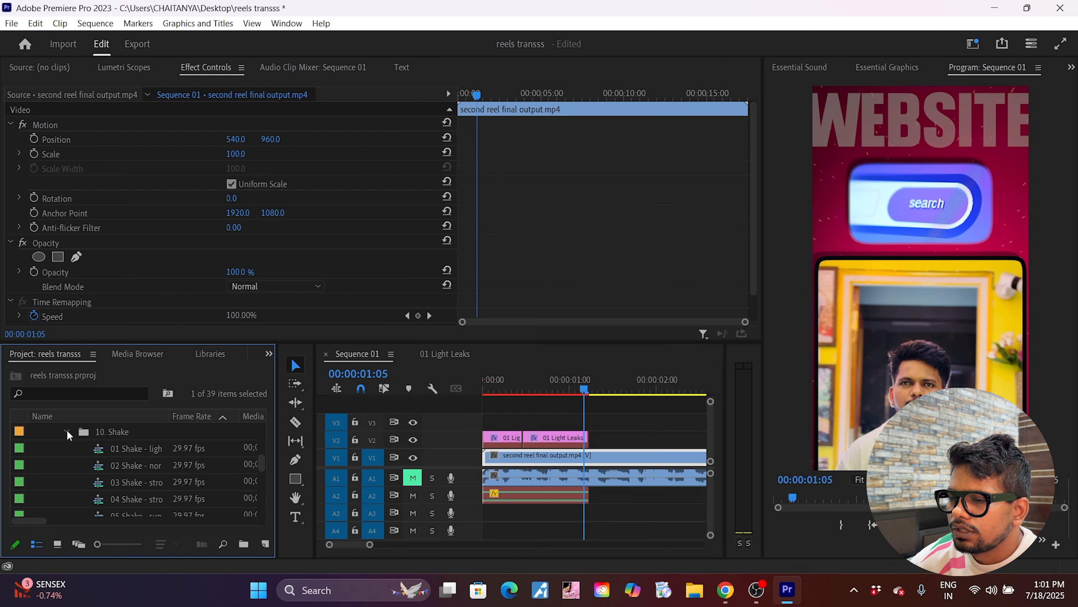
{"action": "double_click", "coordinate": [100, 452]}
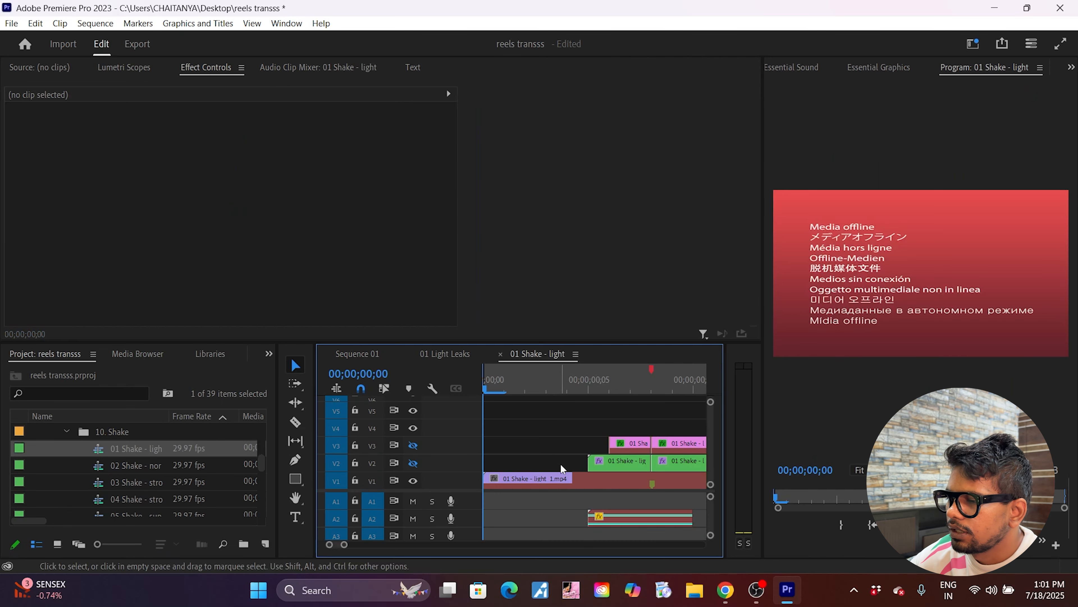
{"action": "left_click", "coordinate": [572, 481]}
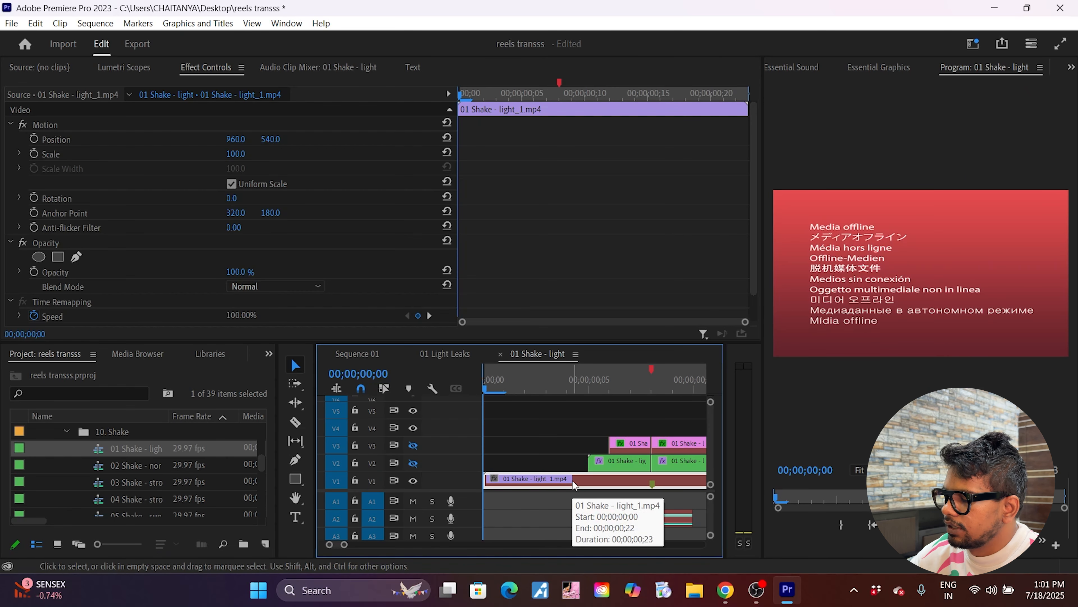
{"action": "key", "text": "Delete"}
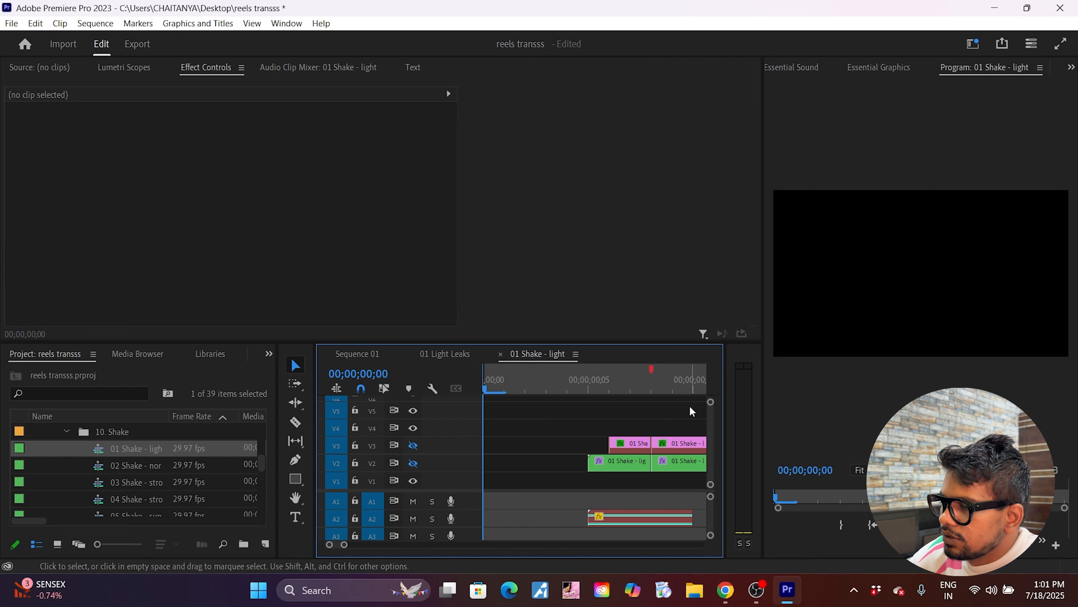
Copy the remaining shake transition clips into Sequence 01 directly after the light leak clips and play them back
{"action": "left_click_drag", "start_coordinate": [686, 407], "coordinate": [610, 531]}
{"action": "left_click_drag", "start_coordinate": [633, 444], "coordinate": [605, 420]}
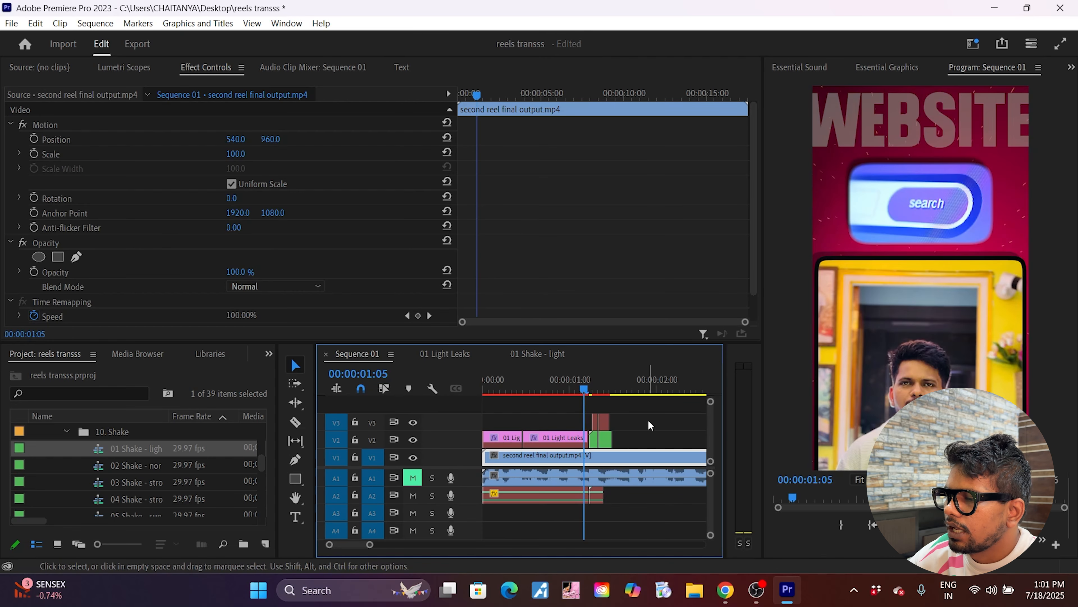
{"action": "key", "text": "space"}
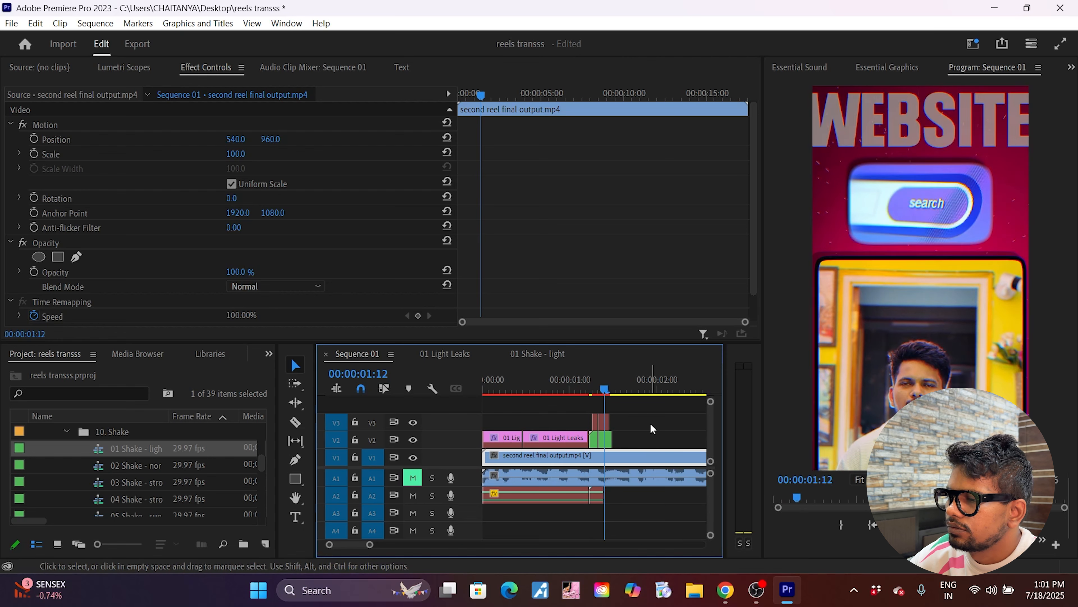
{"action": "key", "text": "space"}
{"action": "left_click_drag", "start_coordinate": [669, 385], "coordinate": [587, 403]}
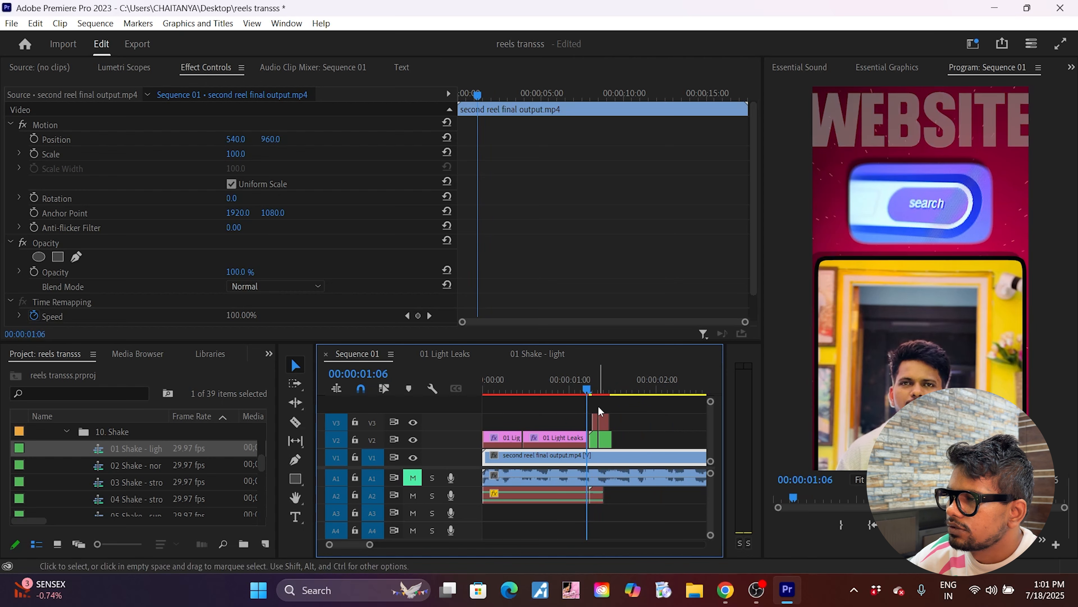
{"action": "key", "text": "space"}
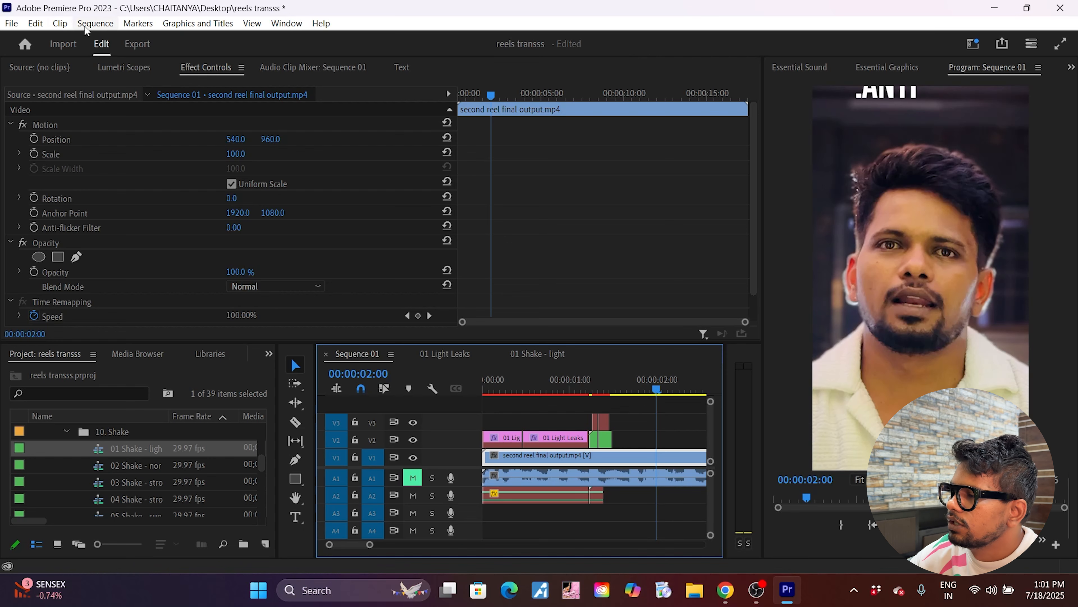
Render Sequence 01 from in to out
{"action": "left_click", "coordinate": [94, 23]}
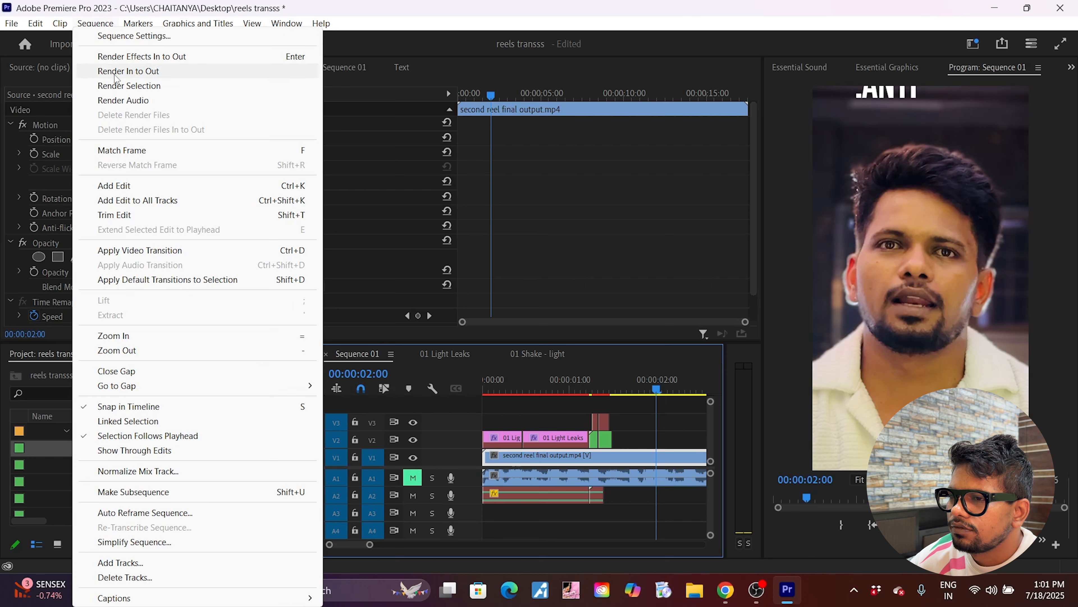
{"action": "left_click", "coordinate": [115, 75]}
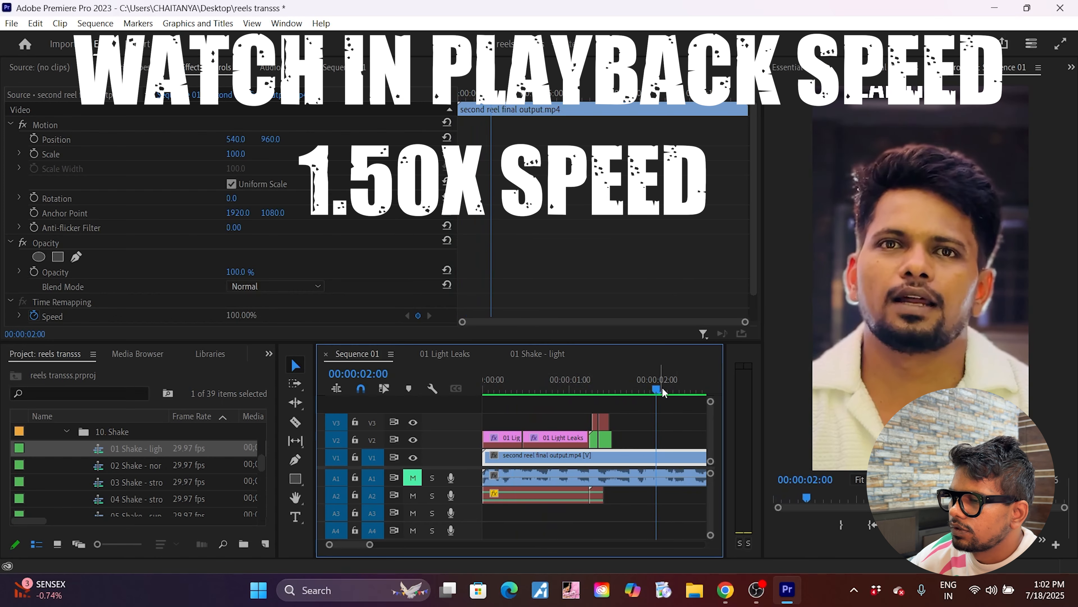
Collapse the 10. Shake bin and open the 02 Light Leaks sequence from 11. Light Leaks > V1
{"action": "left_click", "coordinate": [66, 431]}
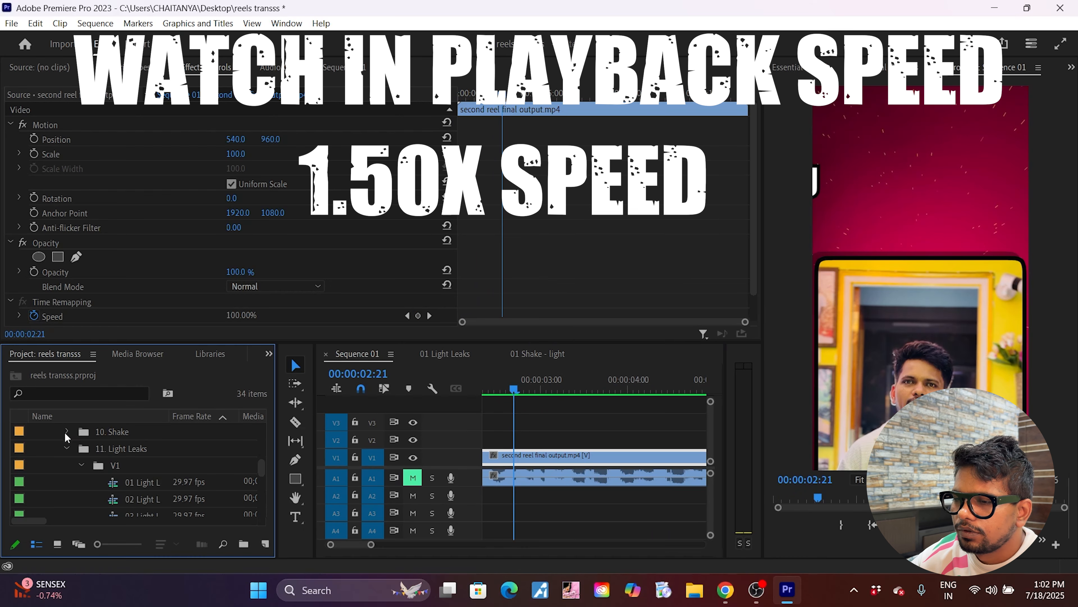
{"action": "left_click", "coordinate": [133, 502]}
{"action": "double_click", "coordinate": [112, 499]}
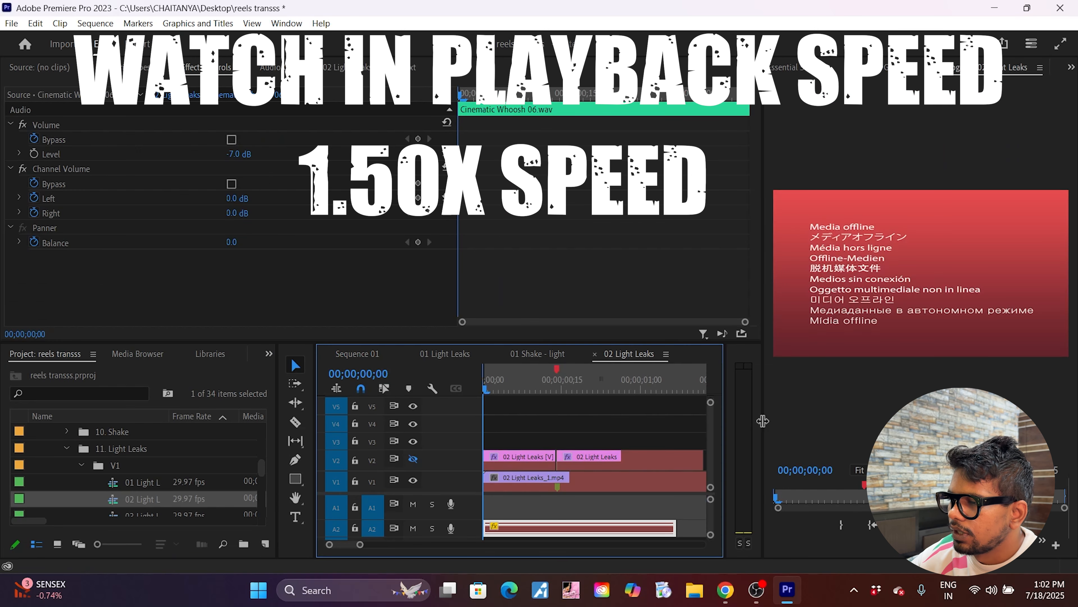
Delete the 02 Light Leaks_1.mp4 placeholder and copy the remaining transition clips into Sequence 01 on V3 at about 00:00:02:14
{"action": "left_click_drag", "start_coordinate": [763, 420], "coordinate": [854, 420]}
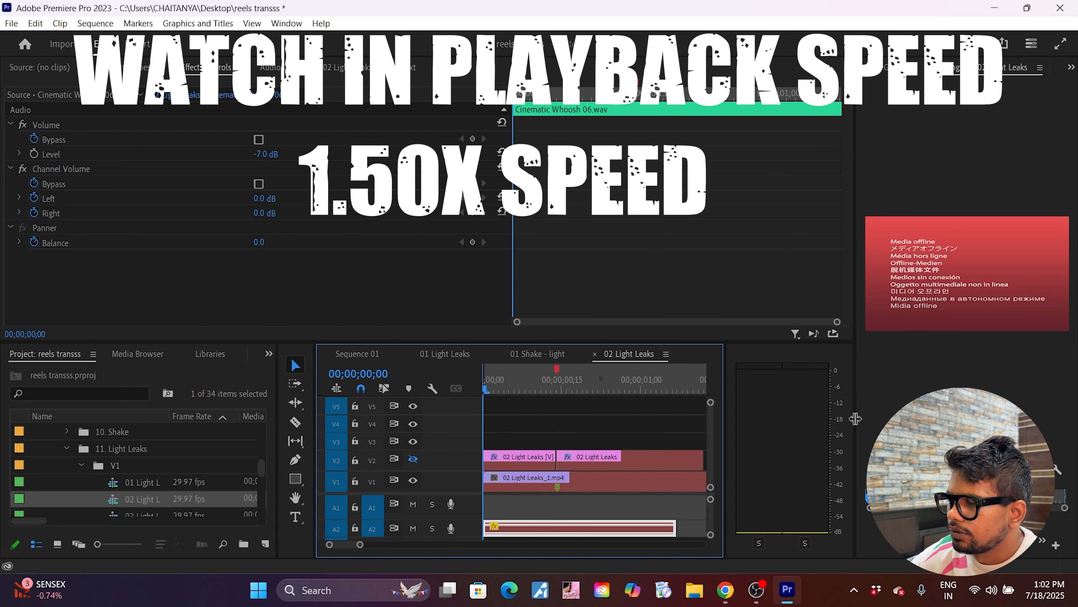
{"action": "key", "text": "Delete"}
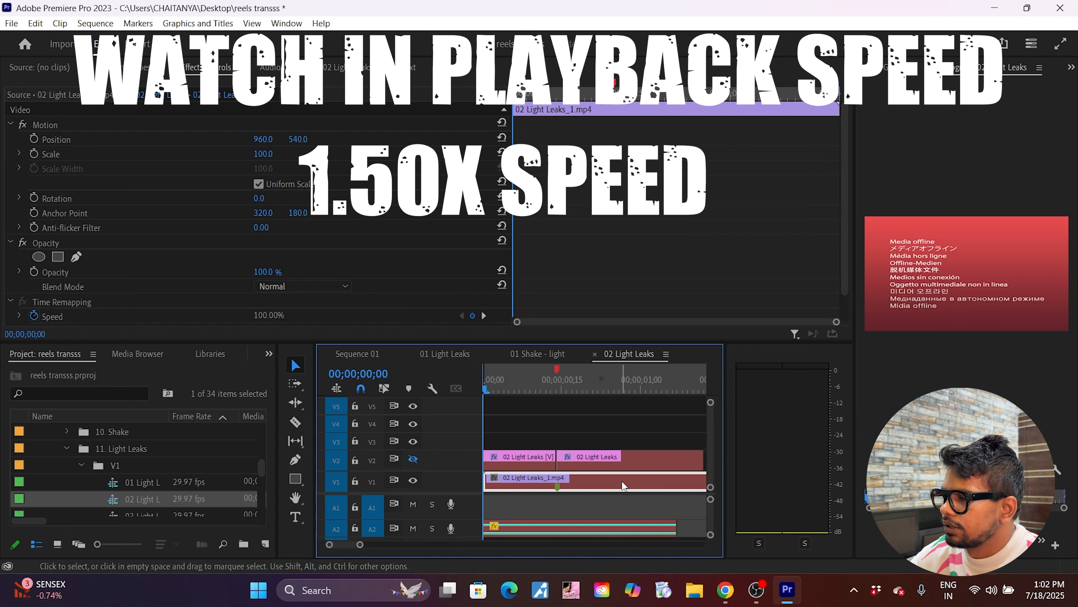
{"action": "left_click_drag", "start_coordinate": [657, 418], "coordinate": [488, 536]}
{"action": "left_click_drag", "start_coordinate": [515, 466], "coordinate": [512, 430]}
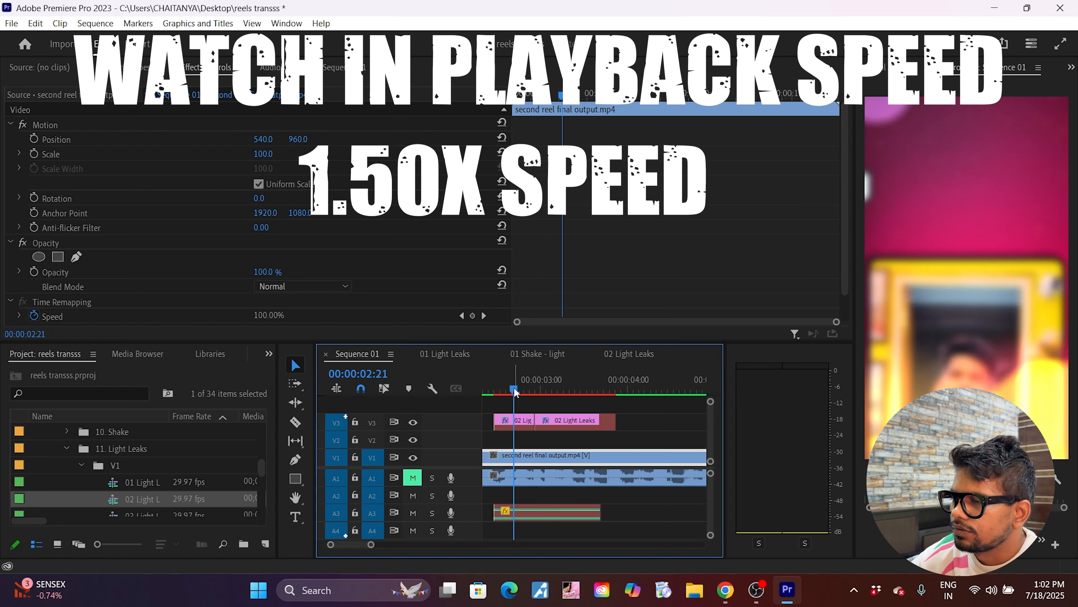
Play back and scrub through the 02 Light Leaks transition in Sequence 01
{"action": "left_click_drag", "start_coordinate": [514, 391], "coordinate": [492, 396]}
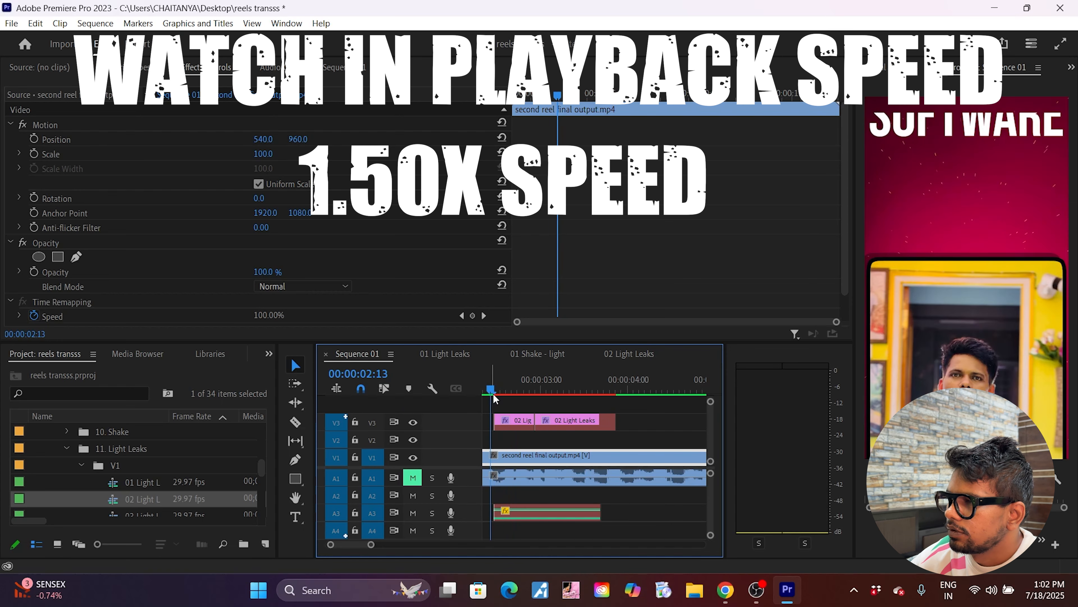
{"action": "key", "text": "space"}
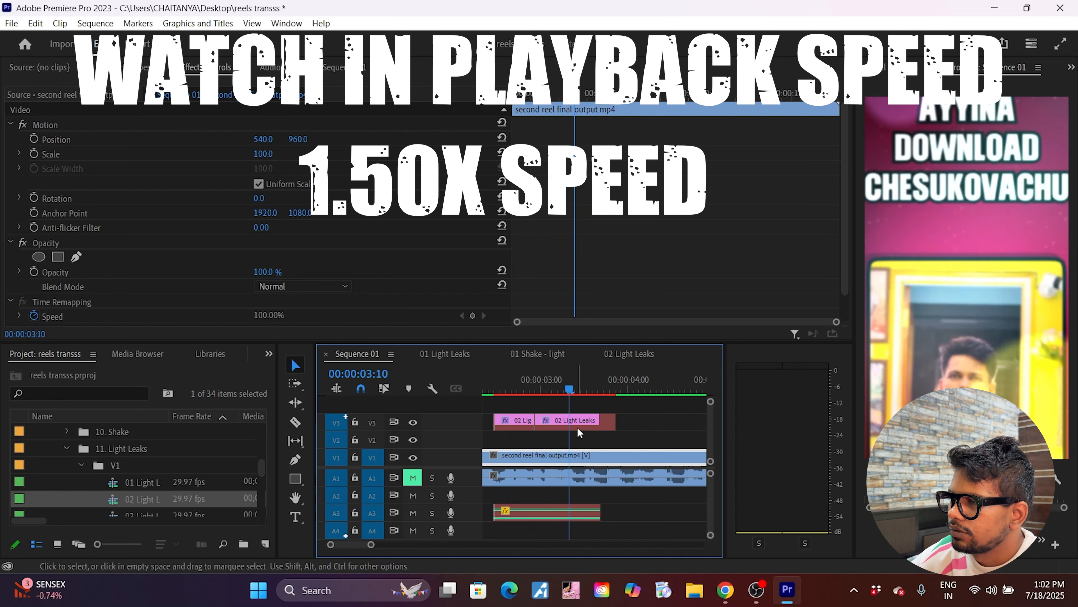
{"action": "key", "text": "space"}
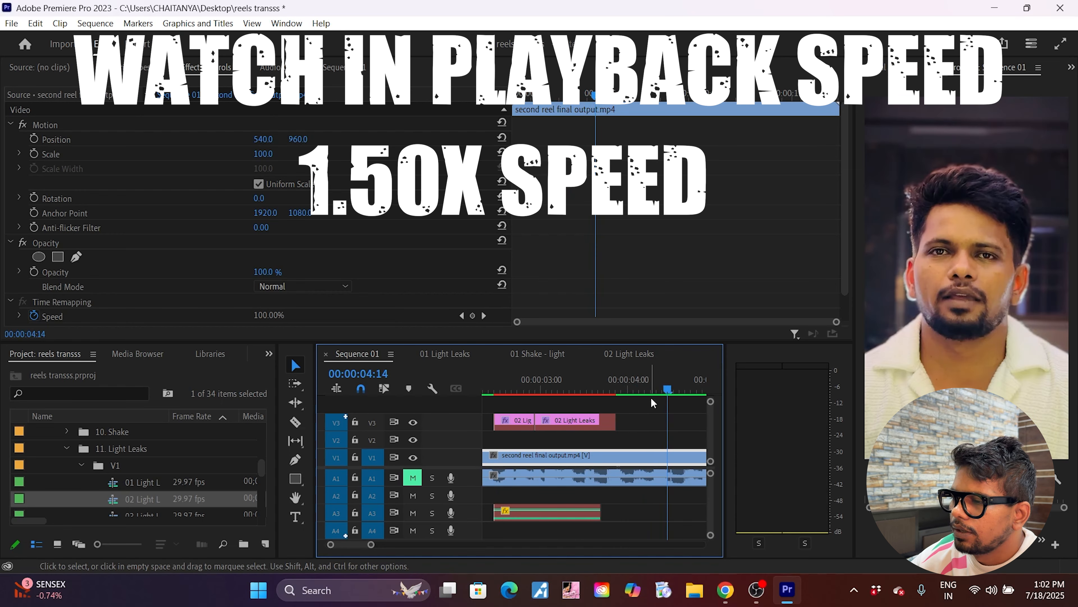
{"action": "left_click", "coordinate": [662, 390]}
{"action": "left_click_drag", "start_coordinate": [662, 391], "coordinate": [506, 418]}
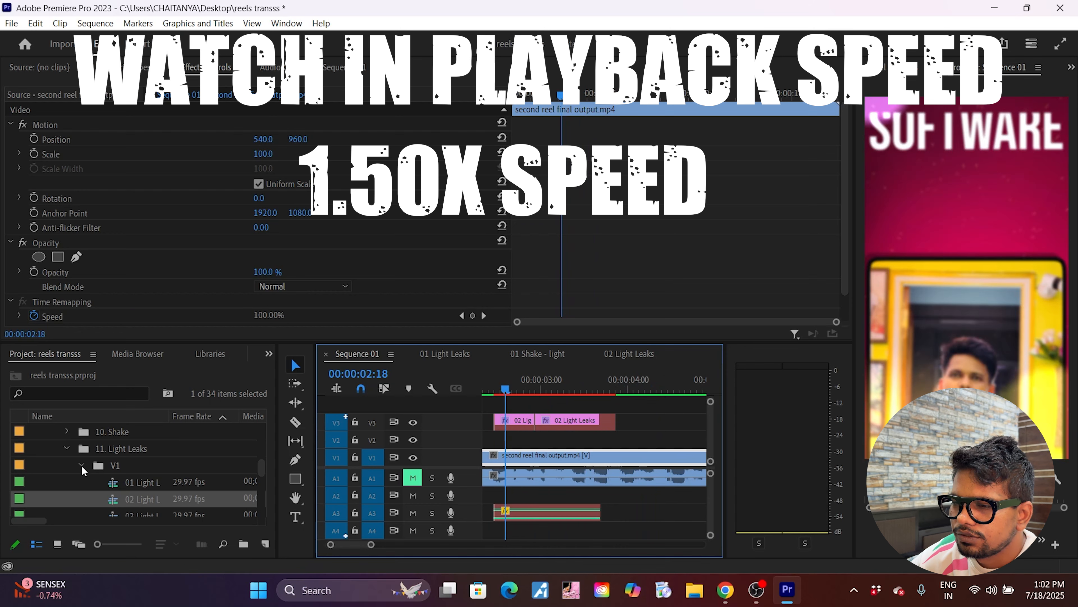
Collapse the 11. Light Leaks bin and look through the transition bins from 01. Zoom to 16. Glass
{"action": "left_click", "coordinate": [80, 465]}
{"action": "left_click", "coordinate": [65, 449]}
{"action": "scroll", "coordinate": [126, 499], "scroll_direction": "up", "scroll_amount": 4}
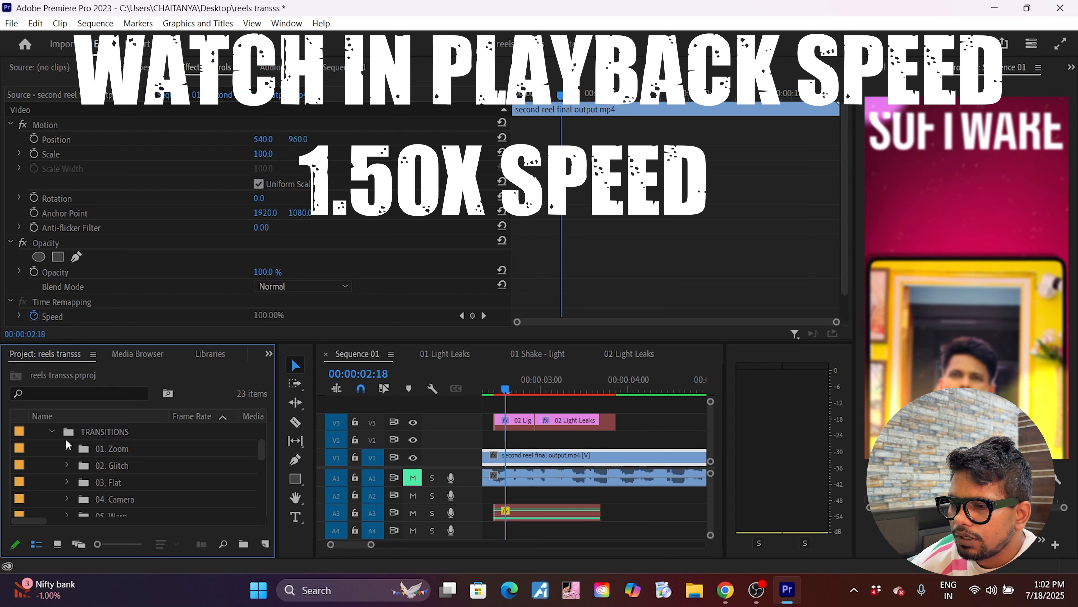
{"action": "left_click", "coordinate": [64, 449]}
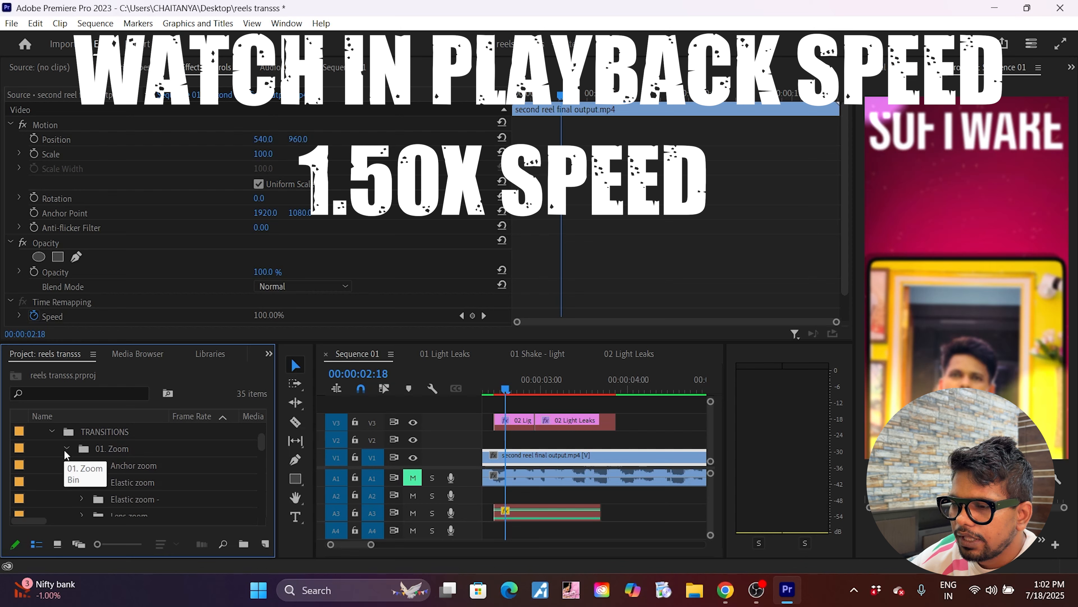
{"action": "scroll", "coordinate": [182, 501], "scroll_direction": "down", "scroll_amount": 5}
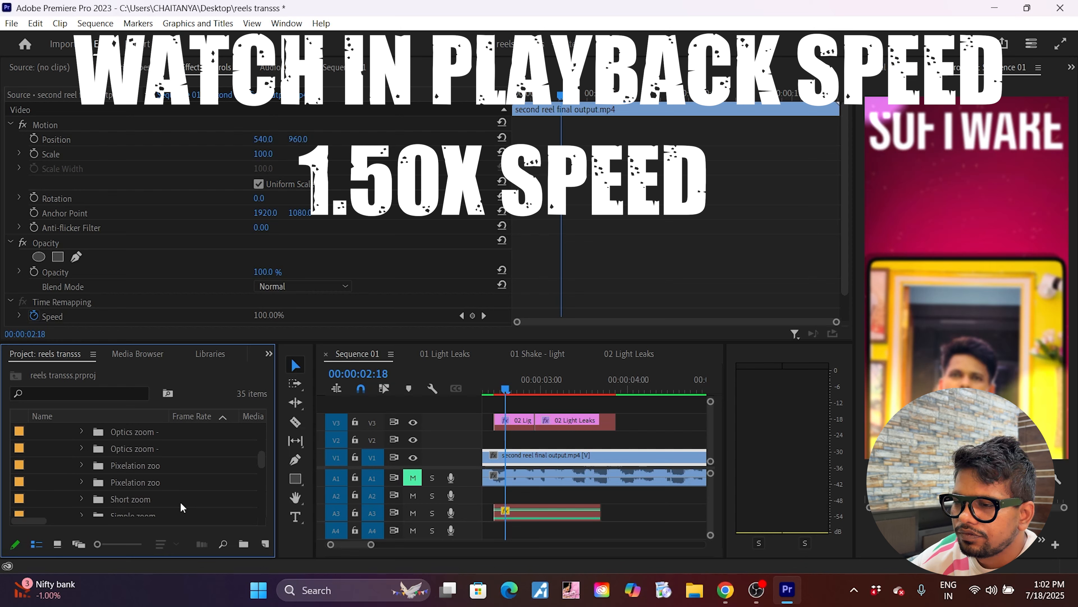
{"action": "scroll", "coordinate": [182, 507], "scroll_direction": "down", "scroll_amount": 2}
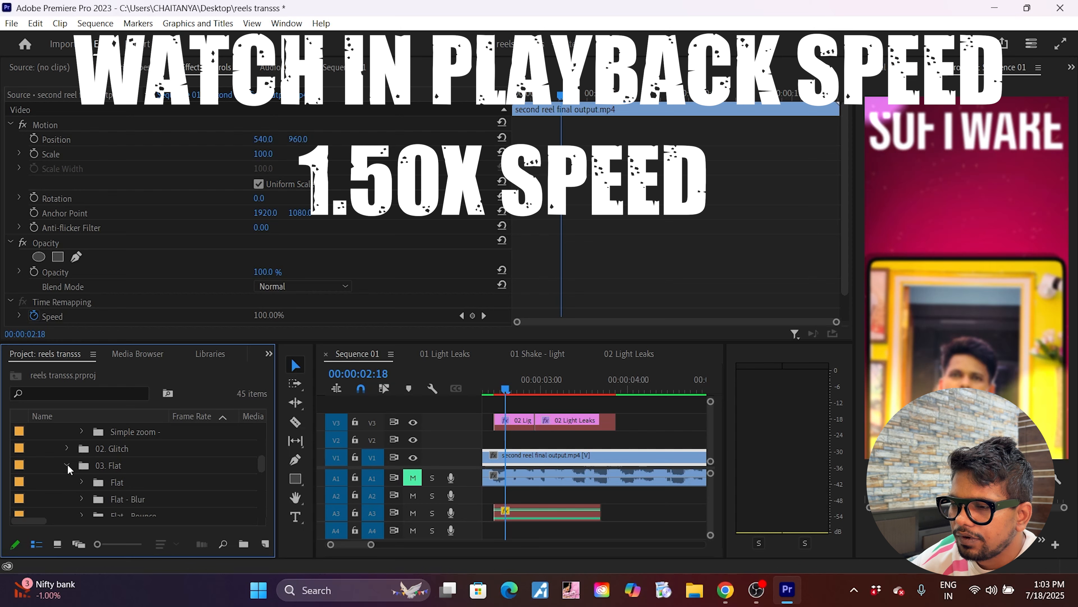
{"action": "scroll", "coordinate": [129, 482], "scroll_direction": "down", "scroll_amount": 1}
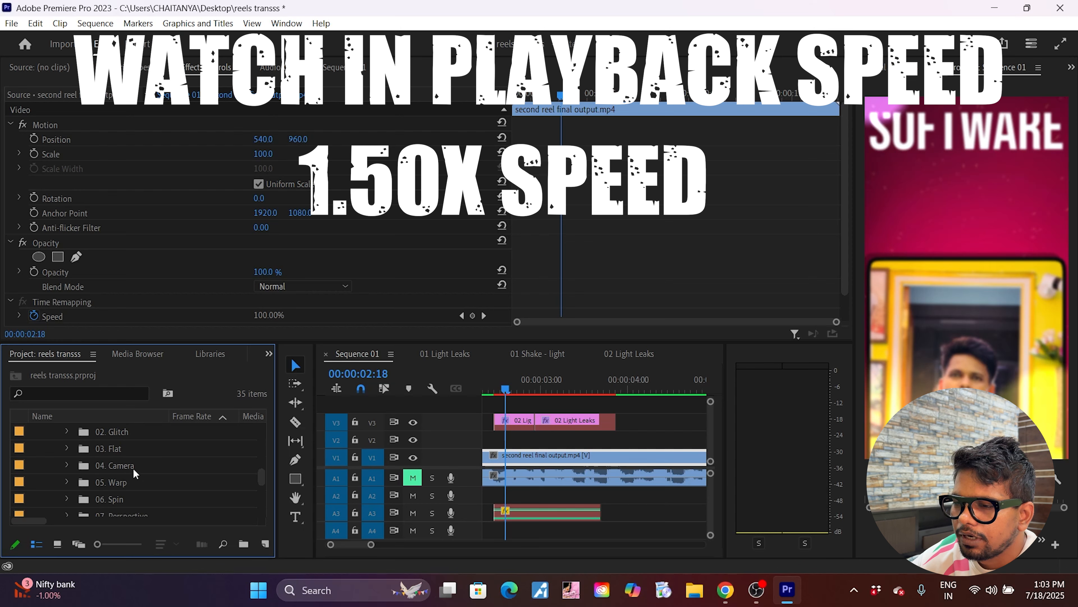
{"action": "scroll", "coordinate": [144, 488], "scroll_direction": "down", "scroll_amount": 1}
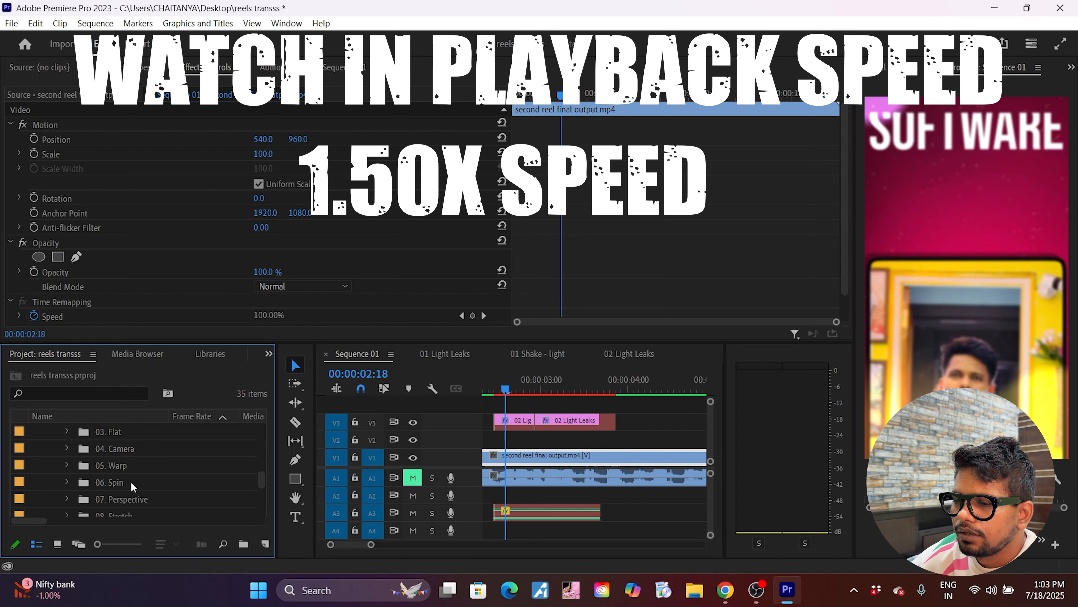
{"action": "scroll", "coordinate": [186, 498], "scroll_direction": "down", "scroll_amount": 1}
{"action": "scroll", "coordinate": [172, 501], "scroll_direction": "down", "scroll_amount": 1}
{"action": "scroll", "coordinate": [173, 503], "scroll_direction": "down", "scroll_amount": 1}
{"action": "scroll", "coordinate": [176, 500], "scroll_direction": "down", "scroll_amount": 1}
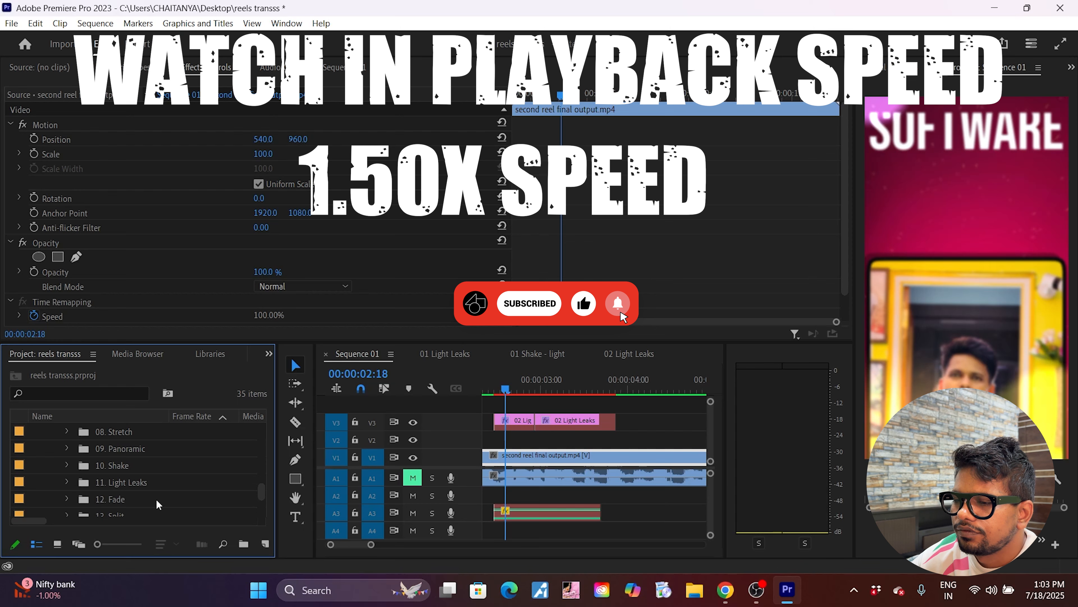
{"action": "scroll", "coordinate": [161, 504], "scroll_direction": "down", "scroll_amount": 1}
{"action": "scroll", "coordinate": [161, 500], "scroll_direction": "down", "scroll_amount": 2}
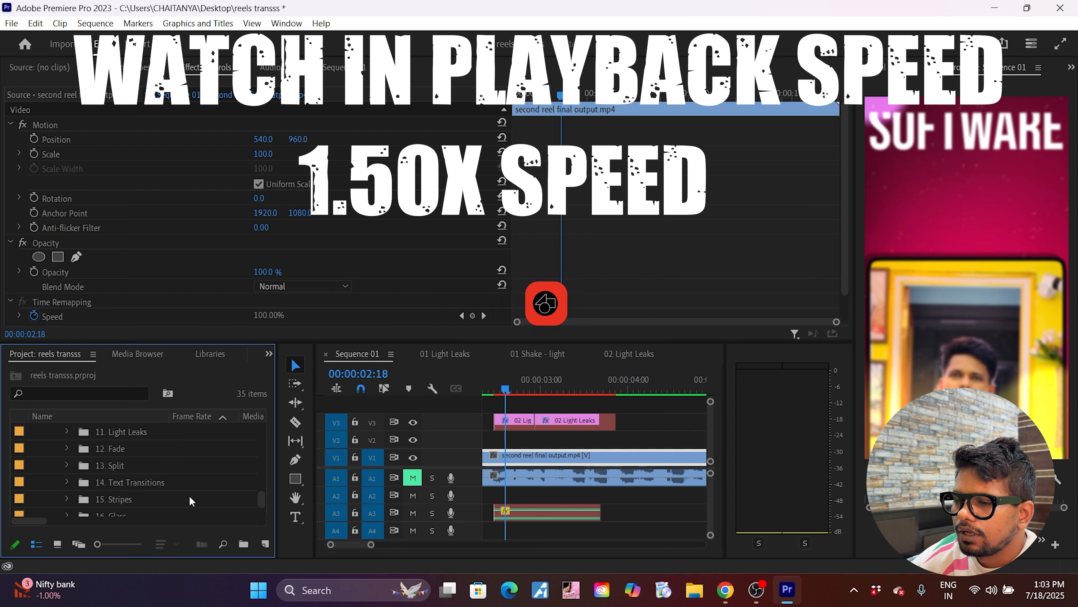
{"action": "scroll", "coordinate": [188, 497], "scroll_direction": "down", "scroll_amount": 1}
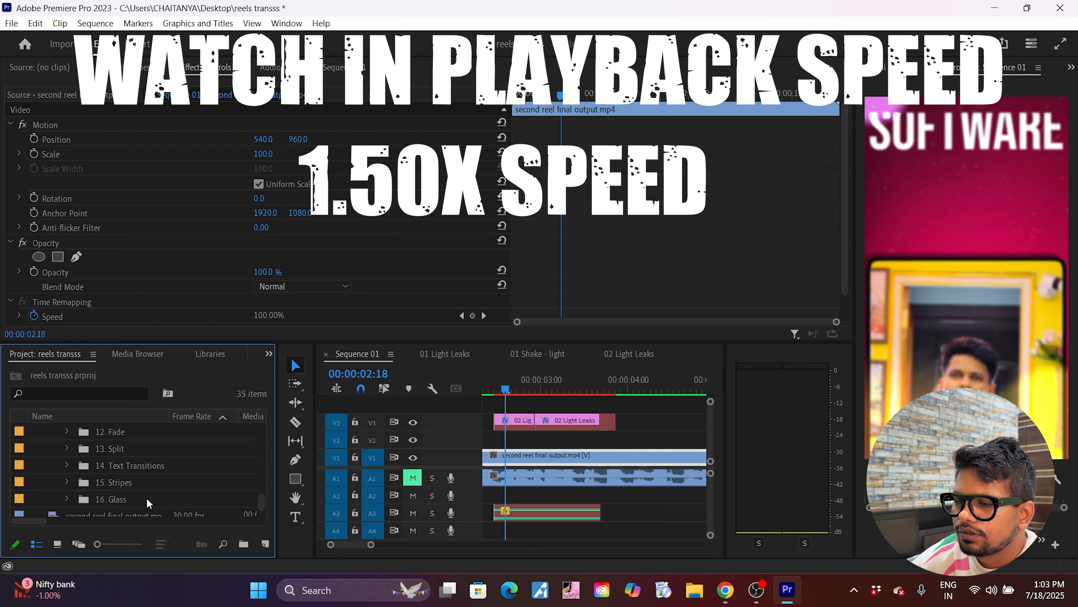
Open the 01 - Broken glass - down sequence from 16. Glass > Broken glass and delete its 01 - Broken glass - down_1.mp4 placeholder clip
{"action": "left_click", "coordinate": [65, 499]}
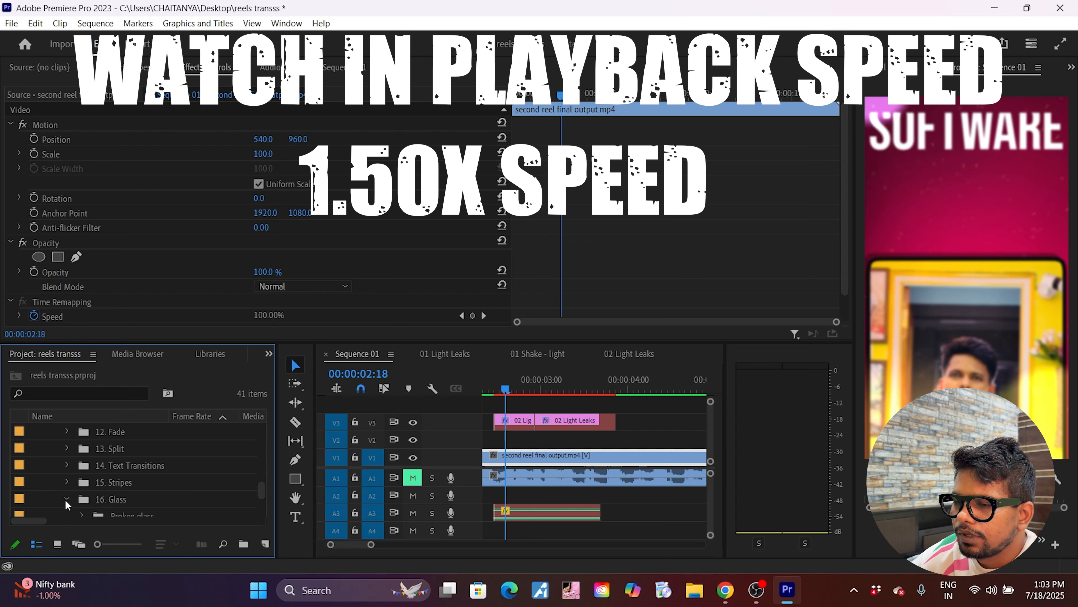
{"action": "scroll", "coordinate": [189, 482], "scroll_direction": "down", "scroll_amount": 4}
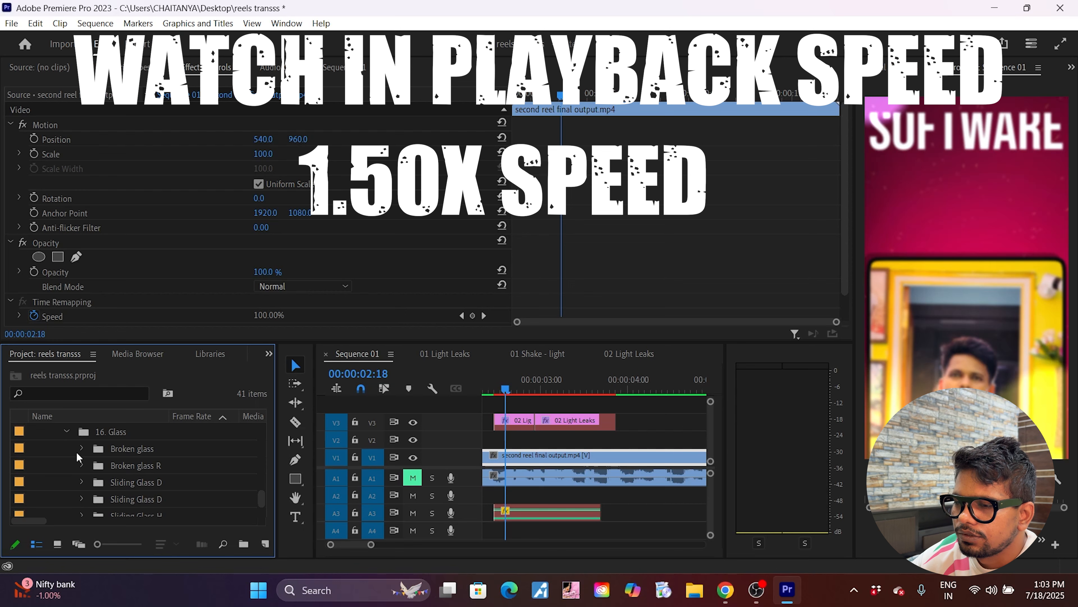
{"action": "left_click", "coordinate": [80, 448]}
{"action": "left_click", "coordinate": [114, 467]}
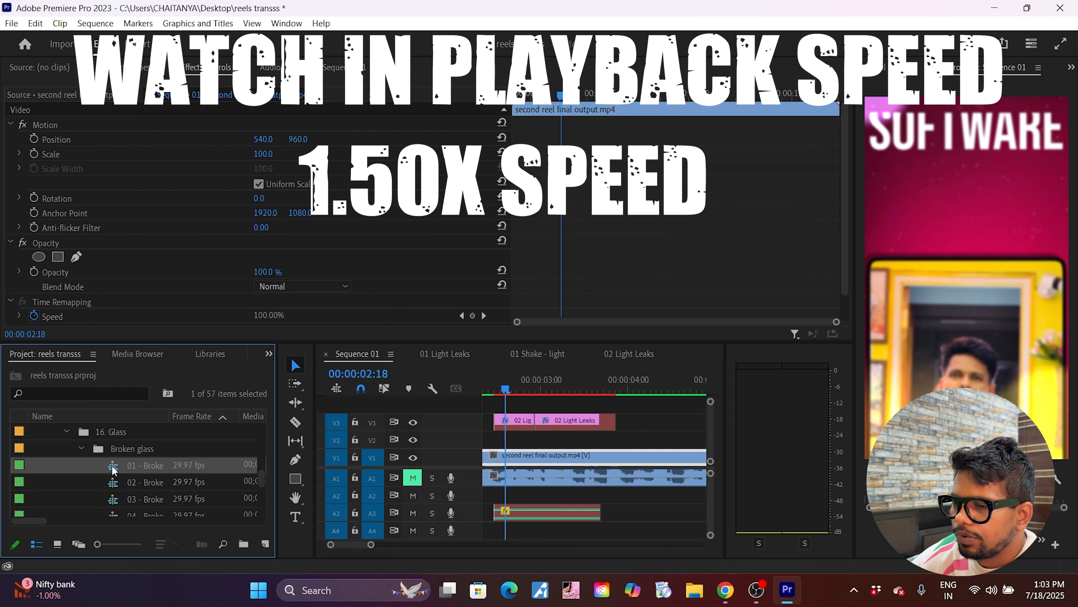
{"action": "double_click", "coordinate": [113, 467]}
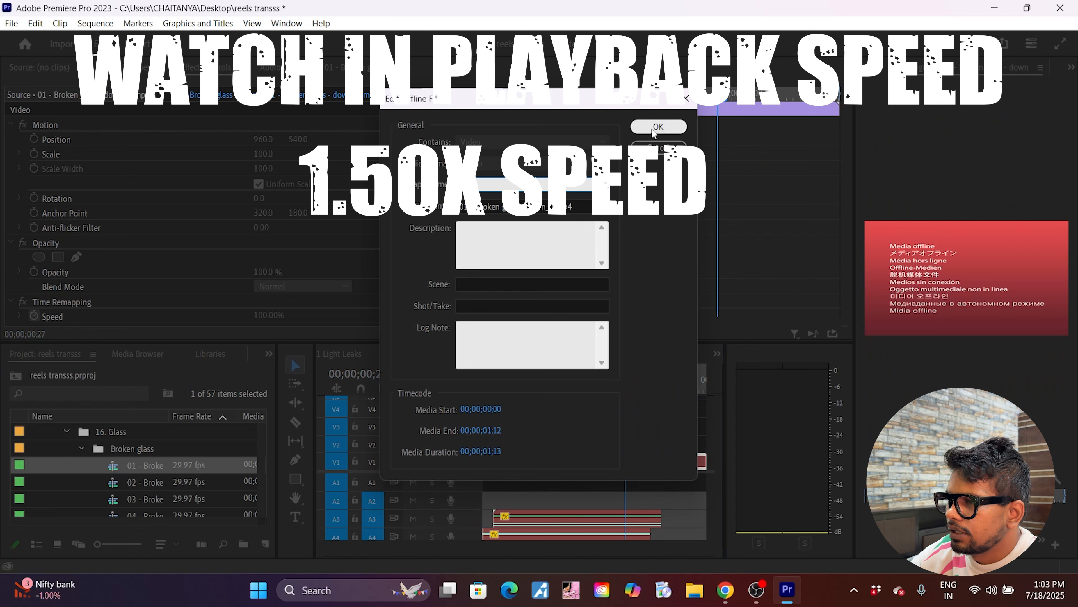
{"action": "left_click", "coordinate": [656, 127]}
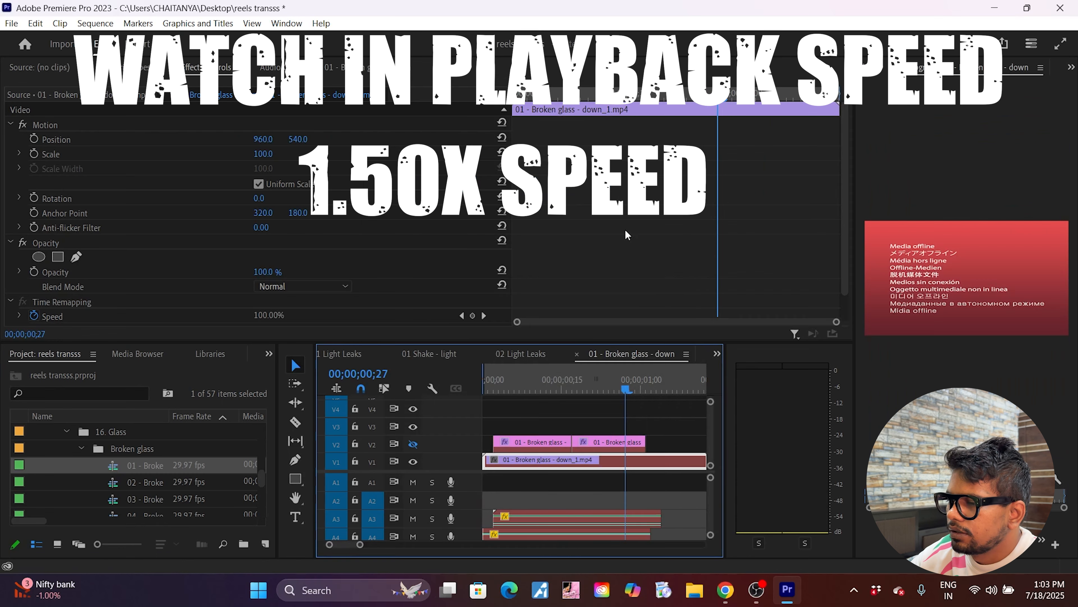
{"action": "key", "text": "Delete"}
Copy the remaining broken glass clips into Sequence 01 on V2, just after the 02 Light Leaks clips, and scrub over them
{"action": "left_click_drag", "start_coordinate": [648, 406], "coordinate": [489, 569]}
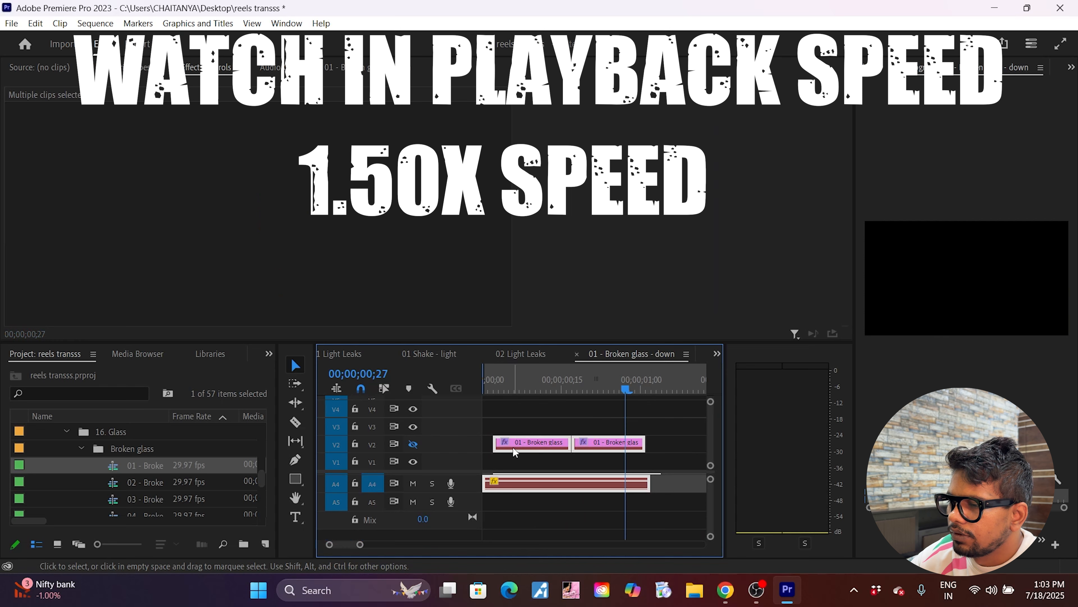
{"action": "left_click", "coordinate": [337, 355]}
{"action": "left_click_drag", "start_coordinate": [318, 361], "coordinate": [638, 433]}
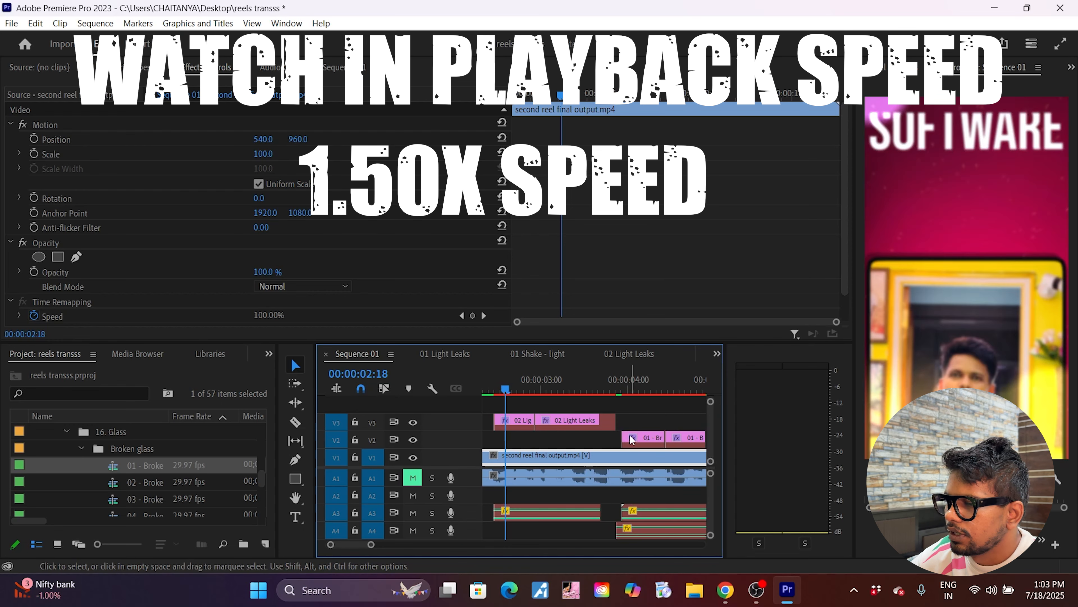
{"action": "left_click_drag", "start_coordinate": [514, 396], "coordinate": [644, 426]}
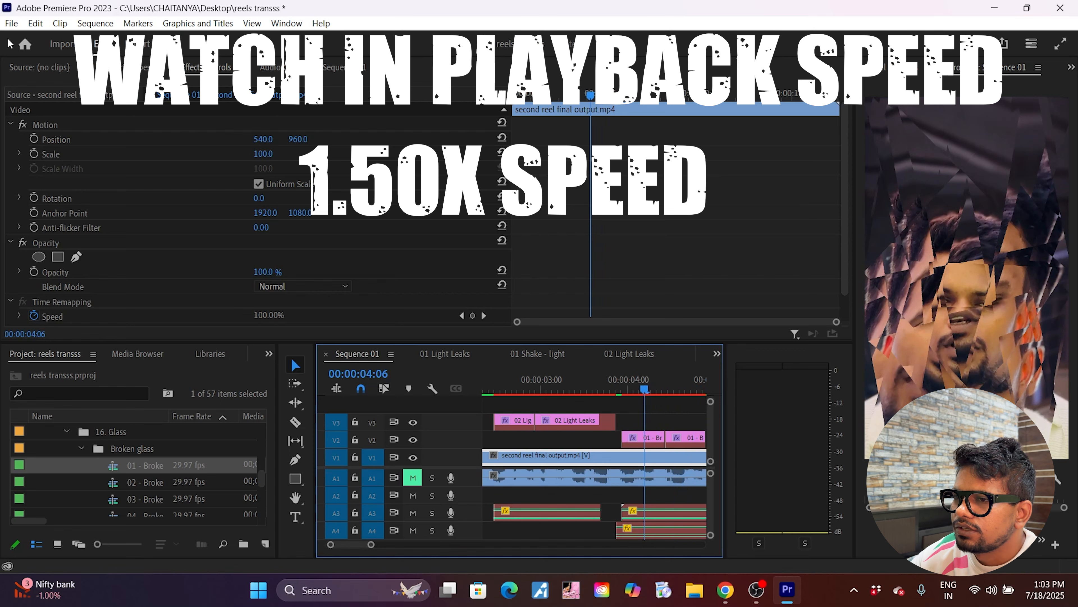
Render Sequence 01 from in to out and play the whole reel back from the beginning
{"action": "left_click", "coordinate": [95, 23]}
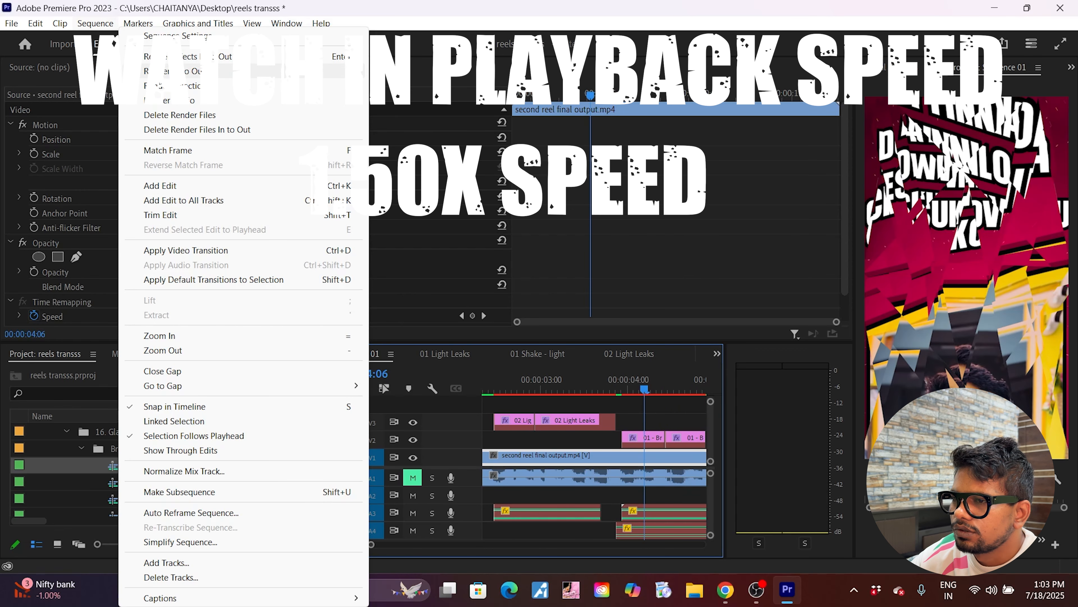
{"action": "left_click", "coordinate": [172, 71]}
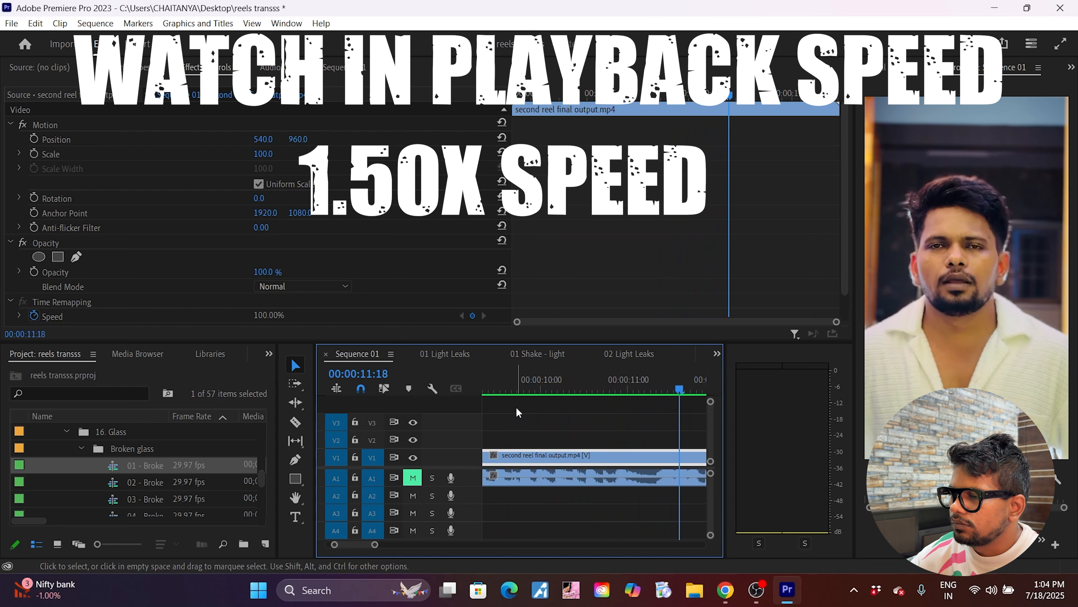
{"action": "left_click_drag", "start_coordinate": [375, 544], "coordinate": [450, 544]}
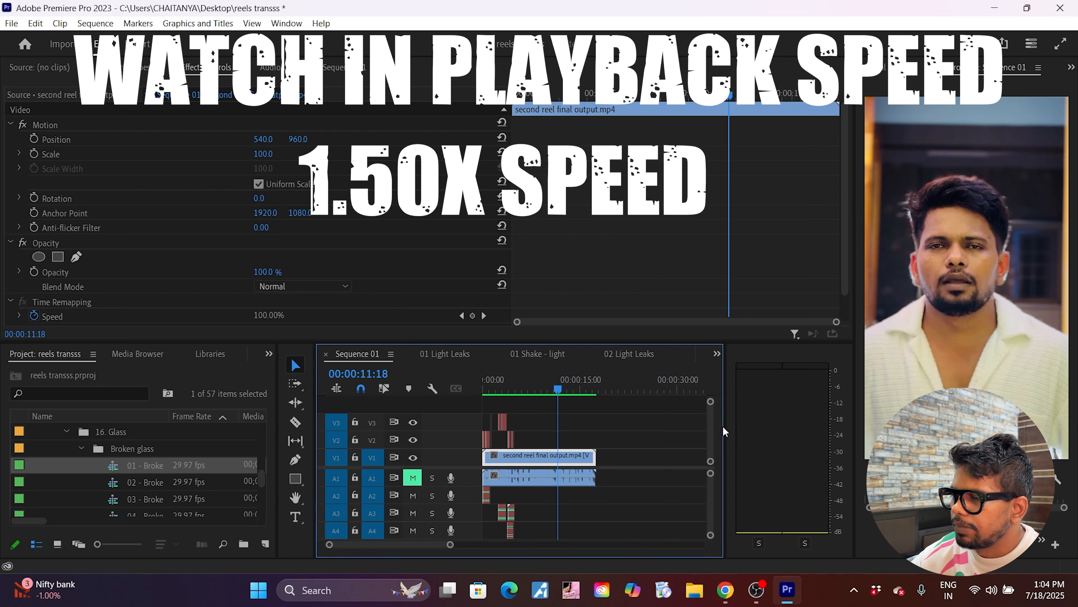
{"action": "left_click_drag", "start_coordinate": [725, 427], "coordinate": [814, 426]}
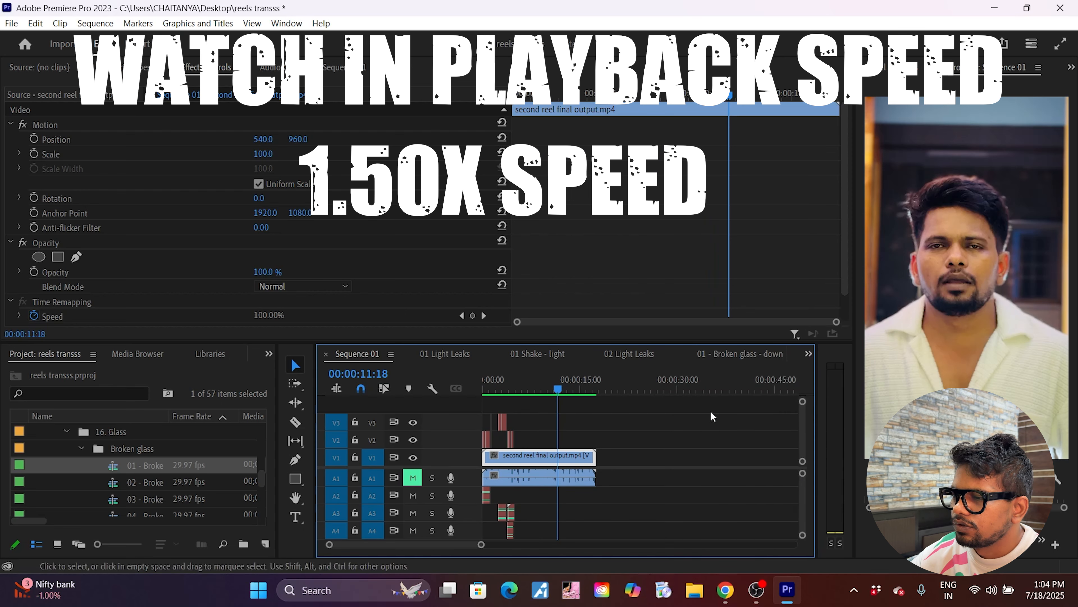
{"action": "left_click_drag", "start_coordinate": [555, 388], "coordinate": [478, 390]}
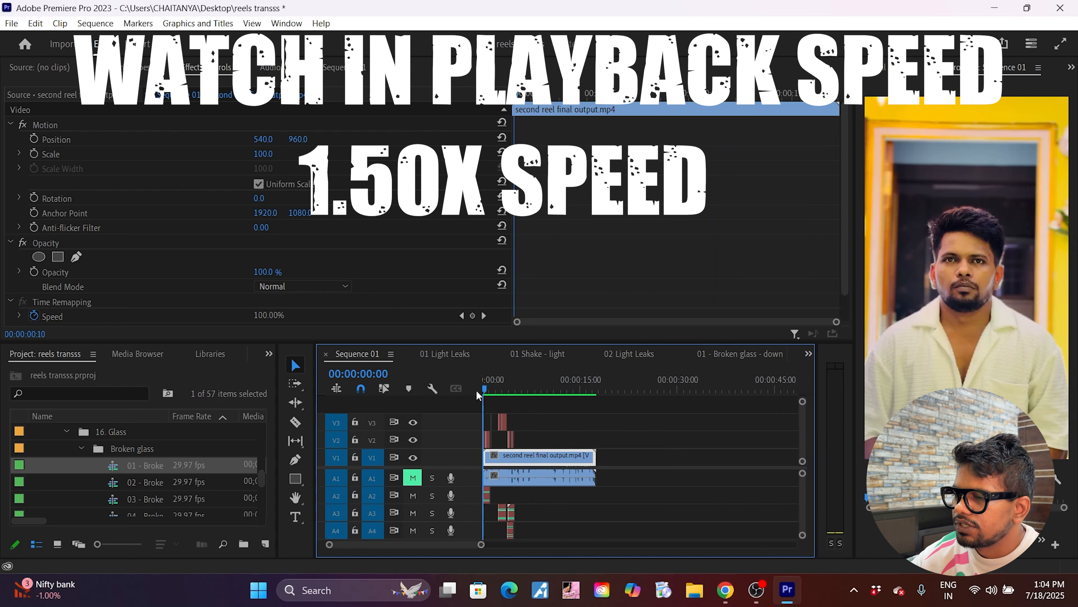
{"action": "key", "text": "space"}
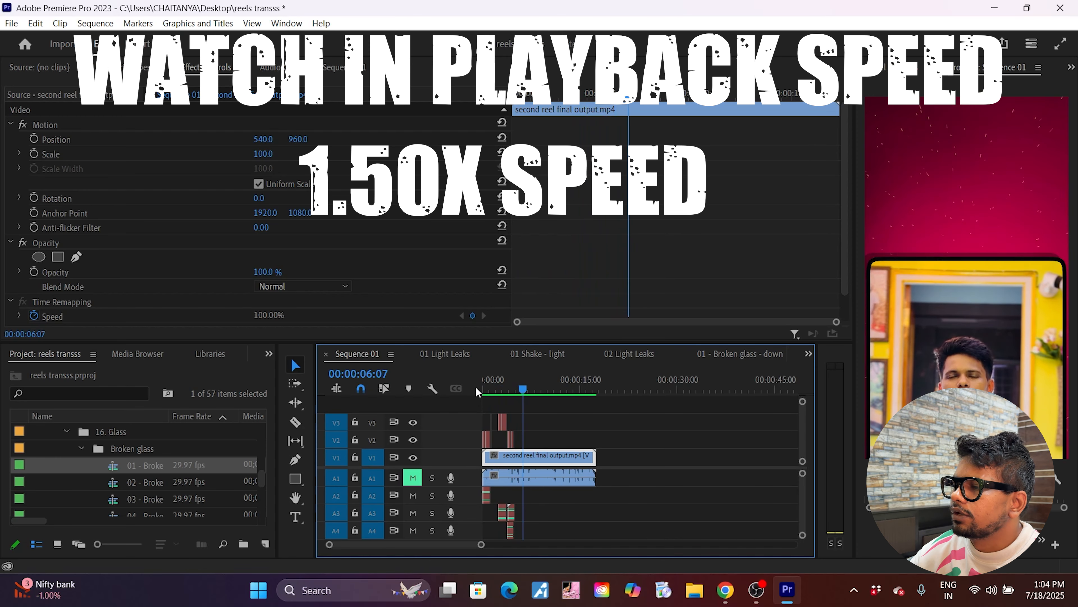
{"action": "key", "text": "Home"}
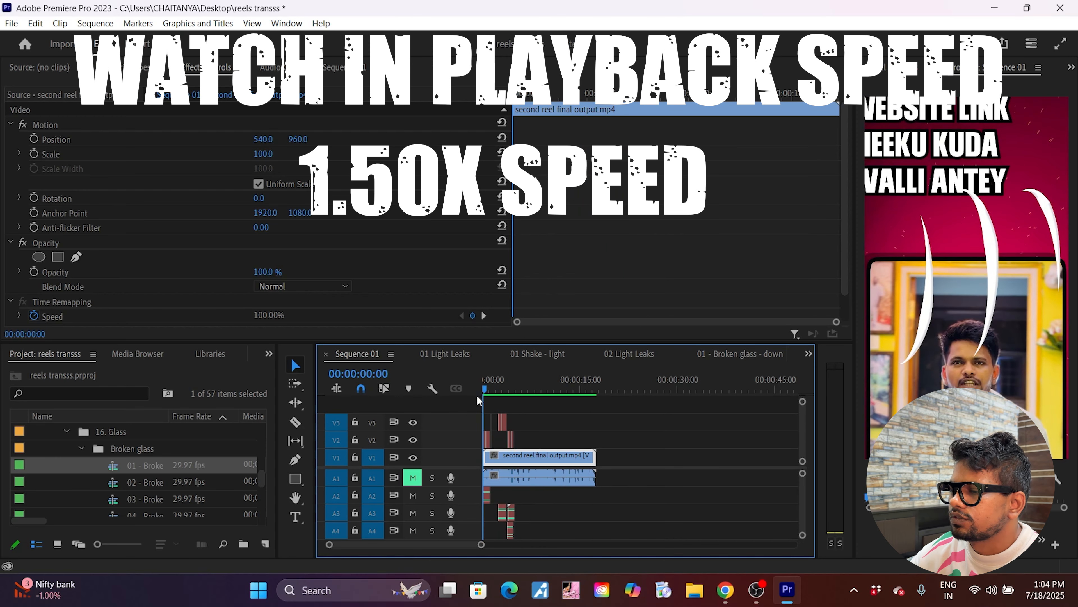
{"action": "left_click_drag", "start_coordinate": [483, 395], "coordinate": [568, 403]}
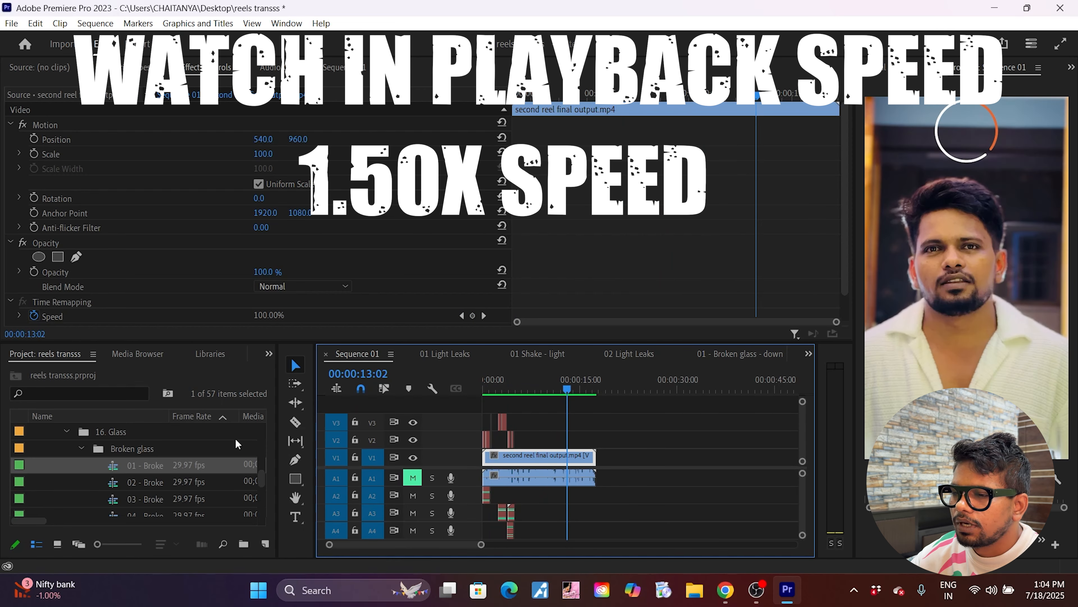
Open the 02 - Broken glass - down sequence from the Broken glass bin and close the 01 - Broken glass - down sequence
{"action": "left_click", "coordinate": [134, 482]}
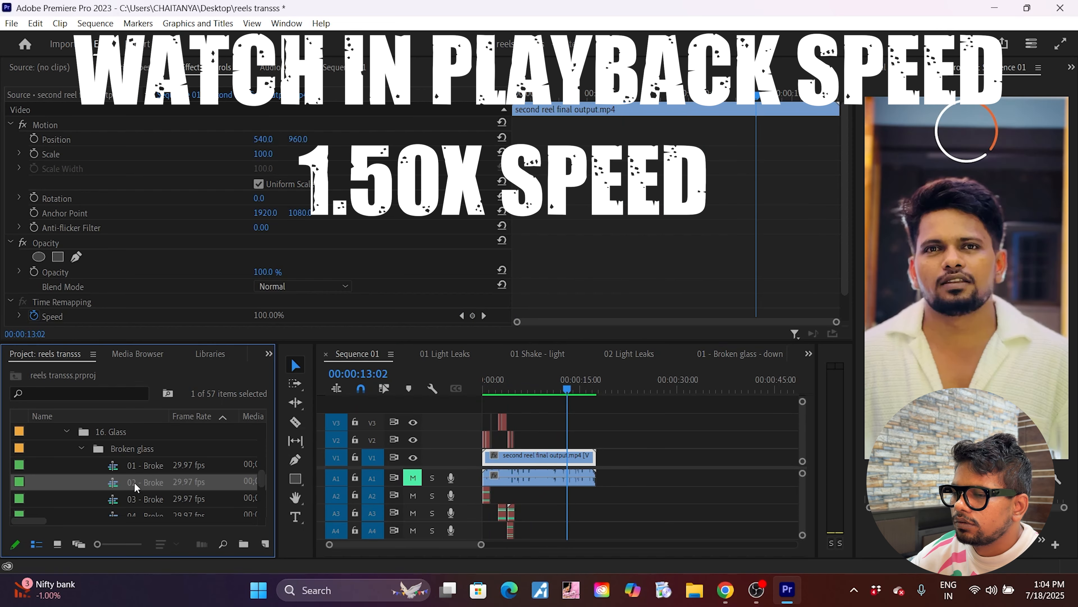
{"action": "double_click", "coordinate": [109, 482]}
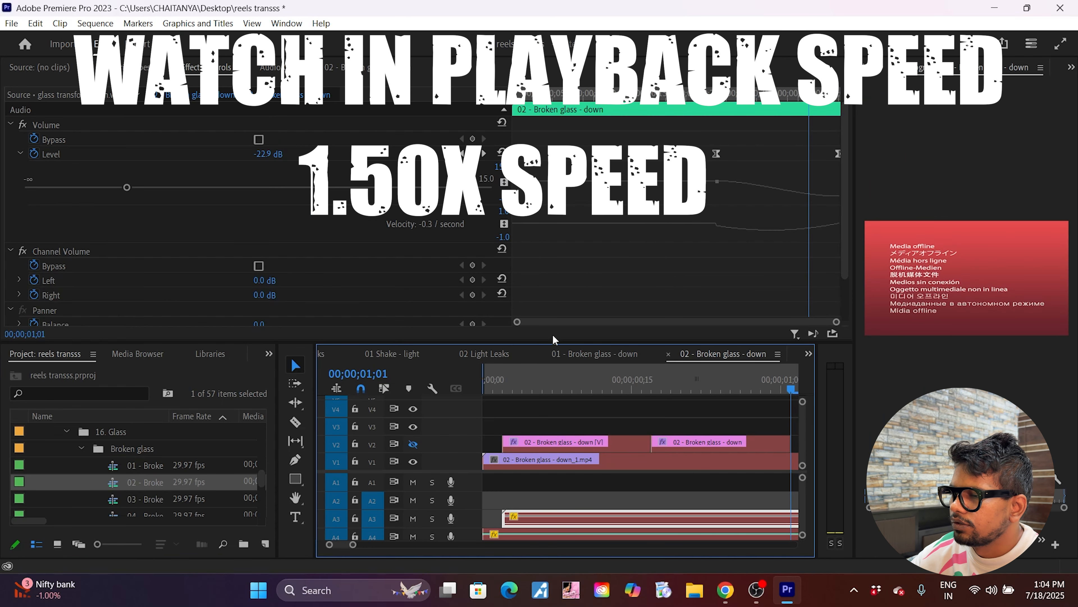
{"action": "left_click", "coordinate": [539, 354]}
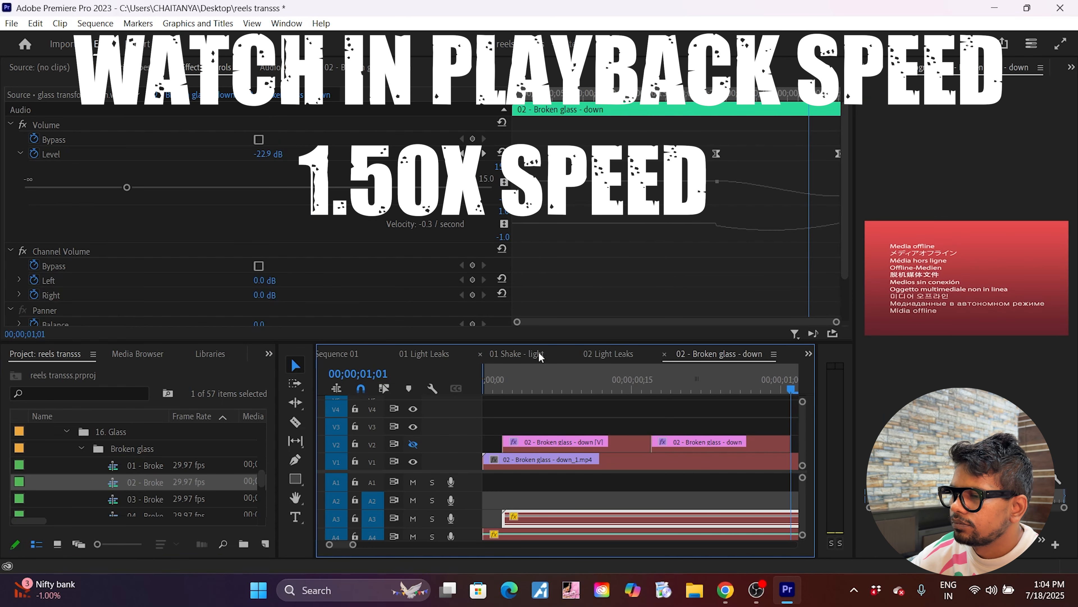
Close the 01 Shake - light and 01 Light Leaks sequences and delete the 02 - Broken glass - down_1.mp4 placeholder clip
{"action": "left_click", "coordinate": [483, 355]}
{"action": "left_click", "coordinate": [409, 354]}
{"action": "key", "text": "Delete"}
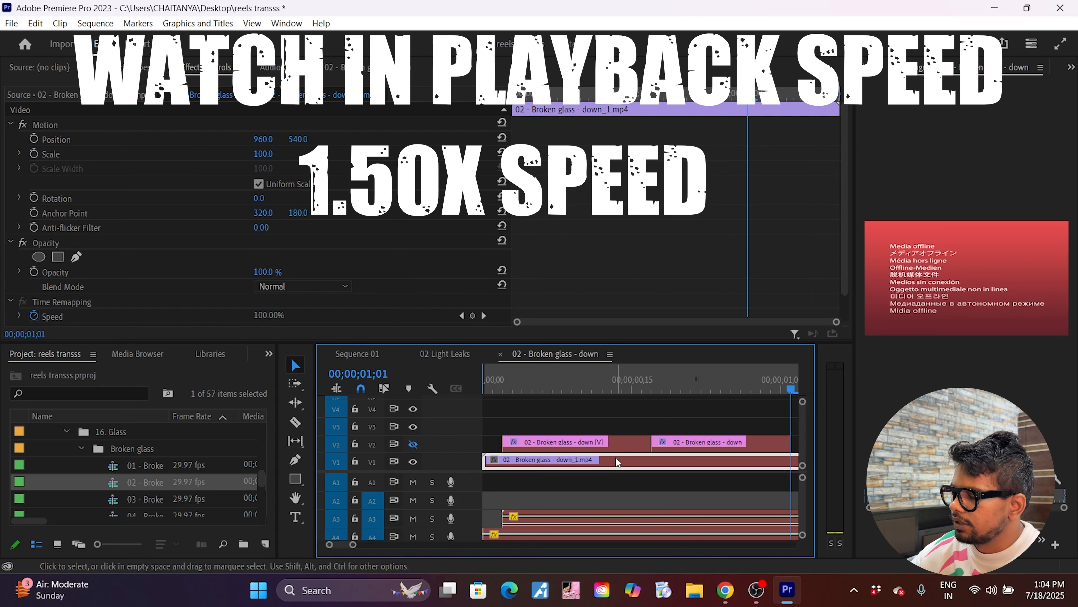
Copy the remaining 02 - Broken glass - down clips with their audio into Sequence 01 on V3, at about 10 seconds
{"action": "left_click_drag", "start_coordinate": [744, 406], "coordinate": [529, 532]}
{"action": "mouse_move", "coordinate": [547, 443]}
{"action": "left_mouse_down"}
{"action": "mouse_move", "coordinate": [365, 355]}
{"action": "mouse_move", "coordinate": [552, 433]}
{"action": "left_mouse_up"}
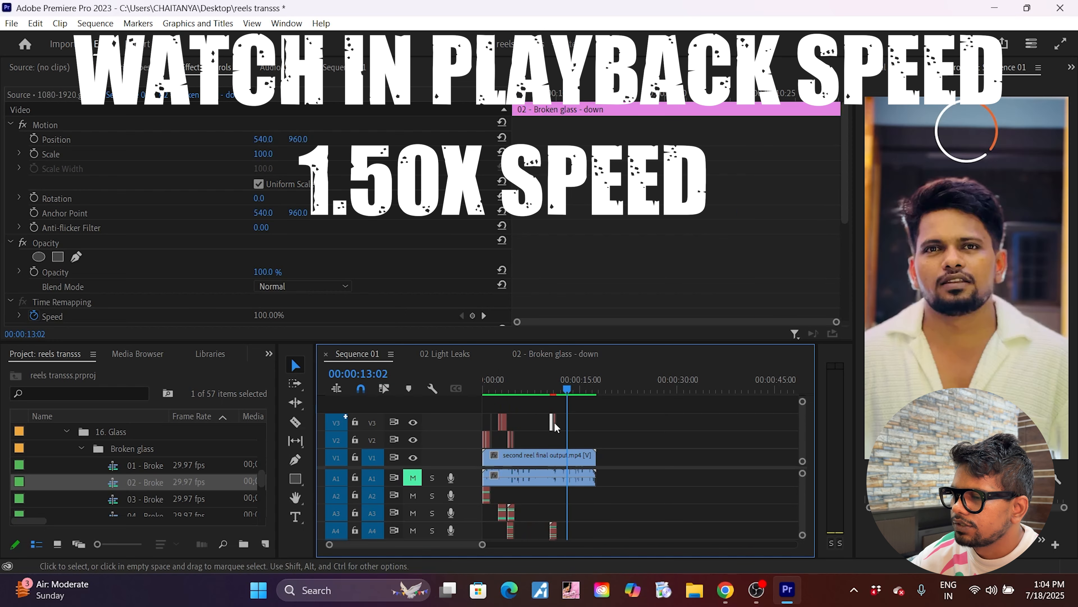
Render Sequence 01 from in to out and play back the new broken glass transition from about 00:00:10:02
{"action": "left_click", "coordinate": [95, 23]}
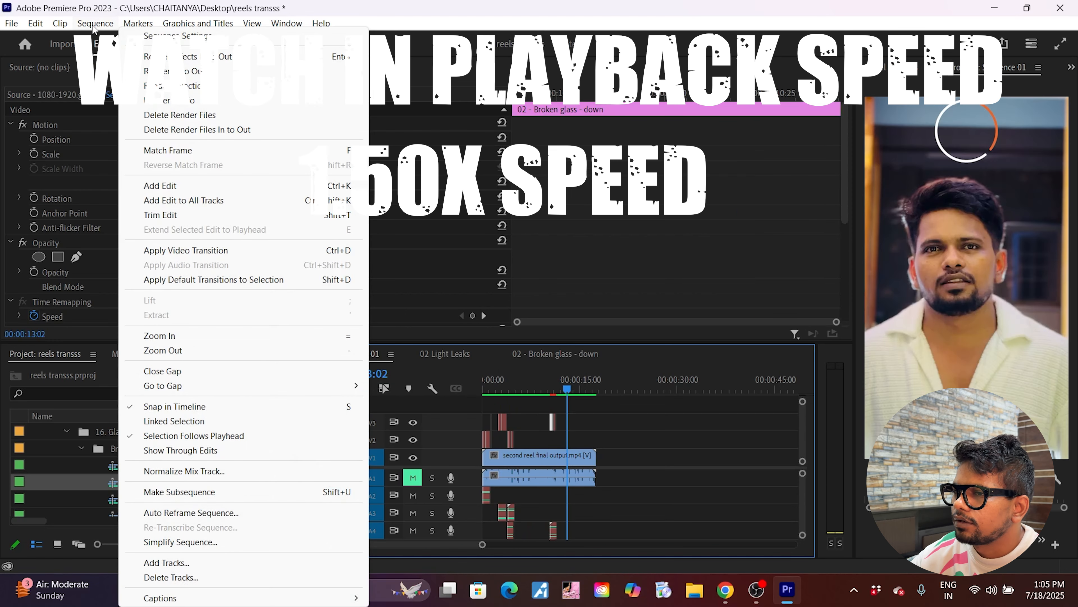
{"action": "left_click", "coordinate": [178, 71]}
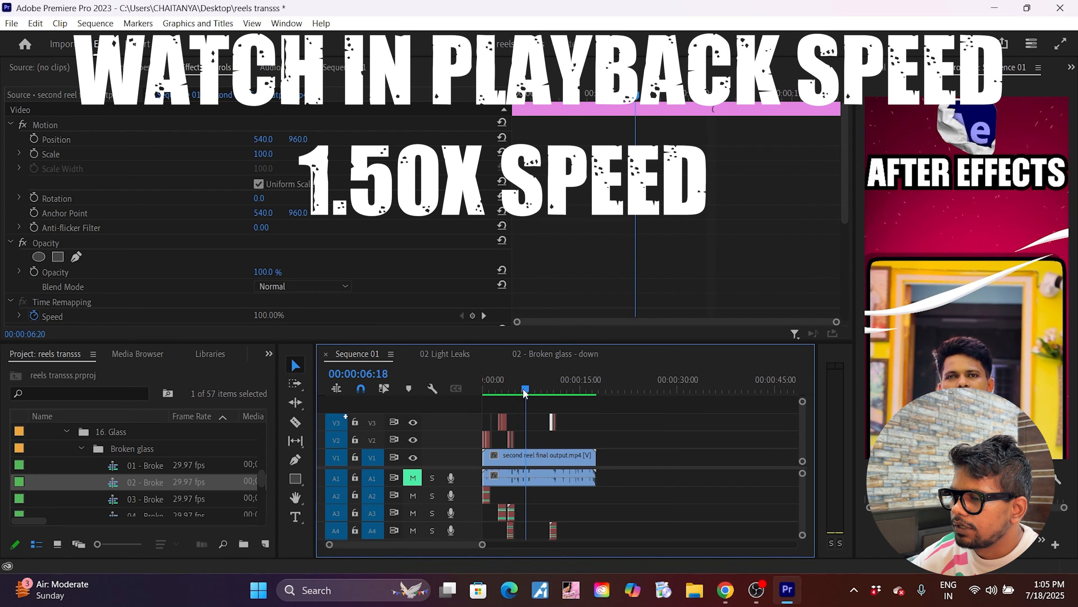
{"action": "left_click_drag", "start_coordinate": [525, 393], "coordinate": [547, 392]}
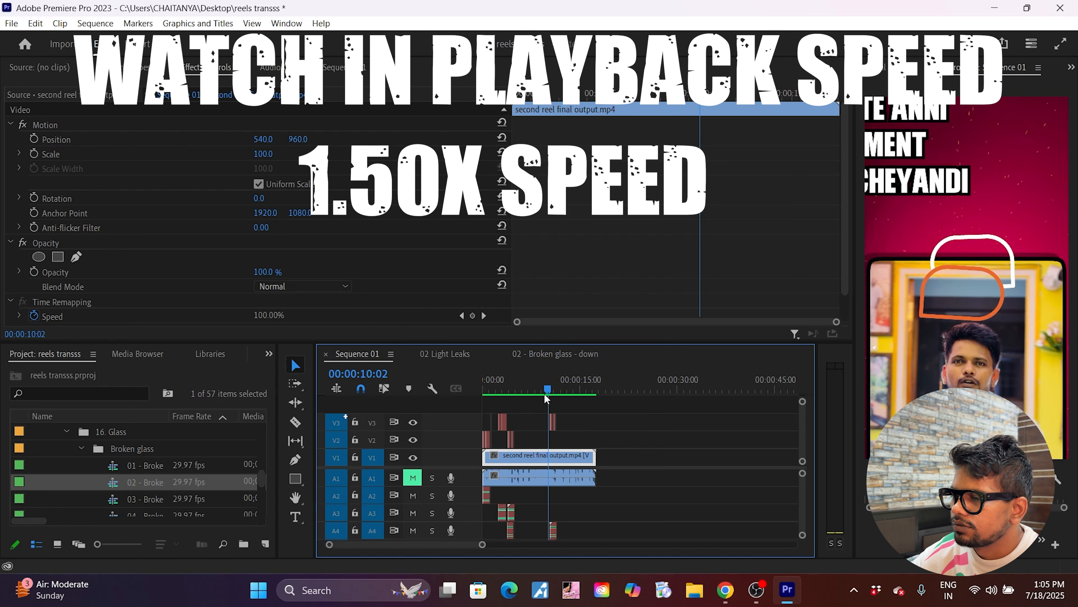
{"action": "key", "text": "space"}
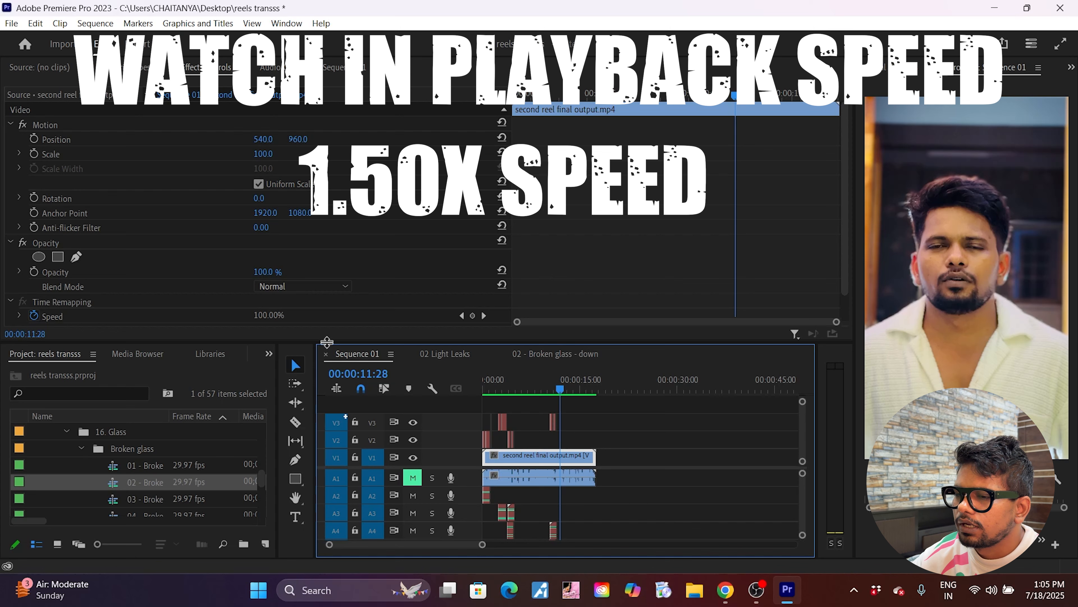
Collapse the Broken glass bin and open the 01 - Sliding glass Diagonal 1 - down sequence from the first Sliding Glass D bin
{"action": "left_click", "coordinate": [81, 449]}
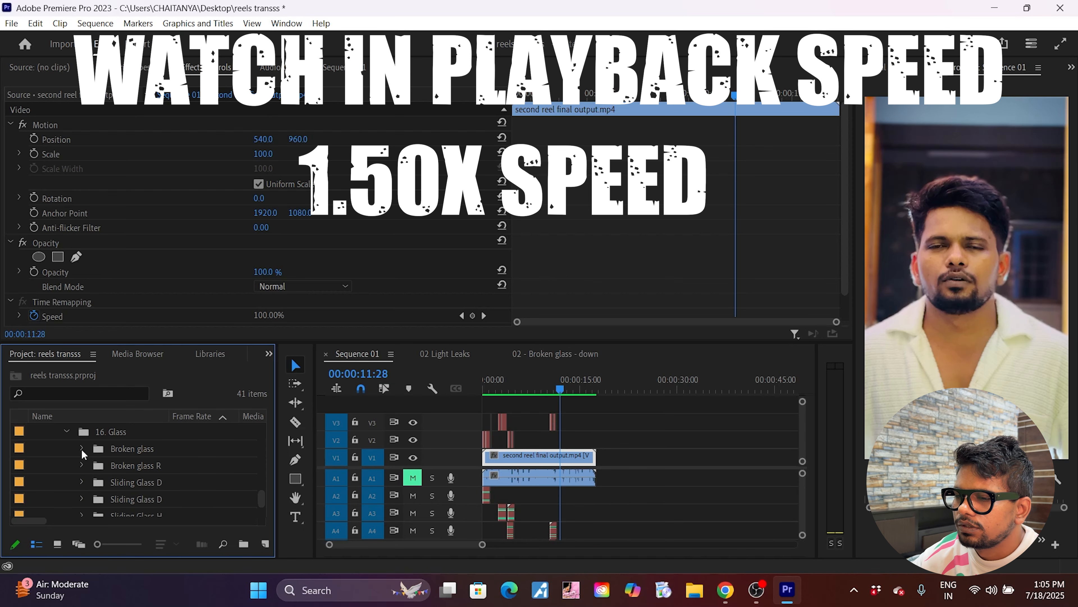
{"action": "scroll", "coordinate": [125, 489], "scroll_direction": "down", "scroll_amount": 1}
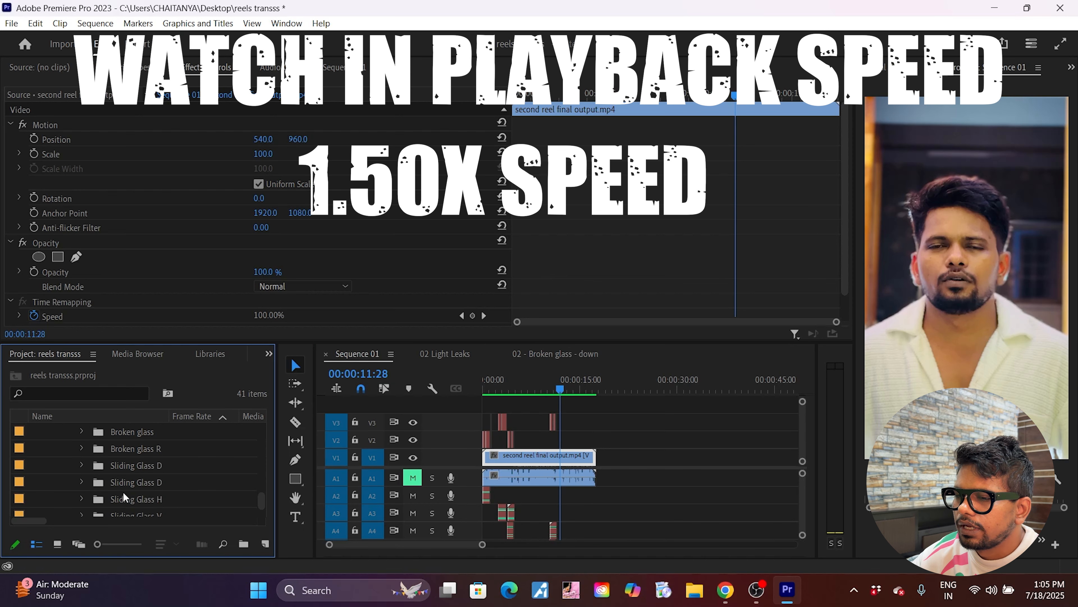
{"action": "left_click", "coordinate": [82, 465]}
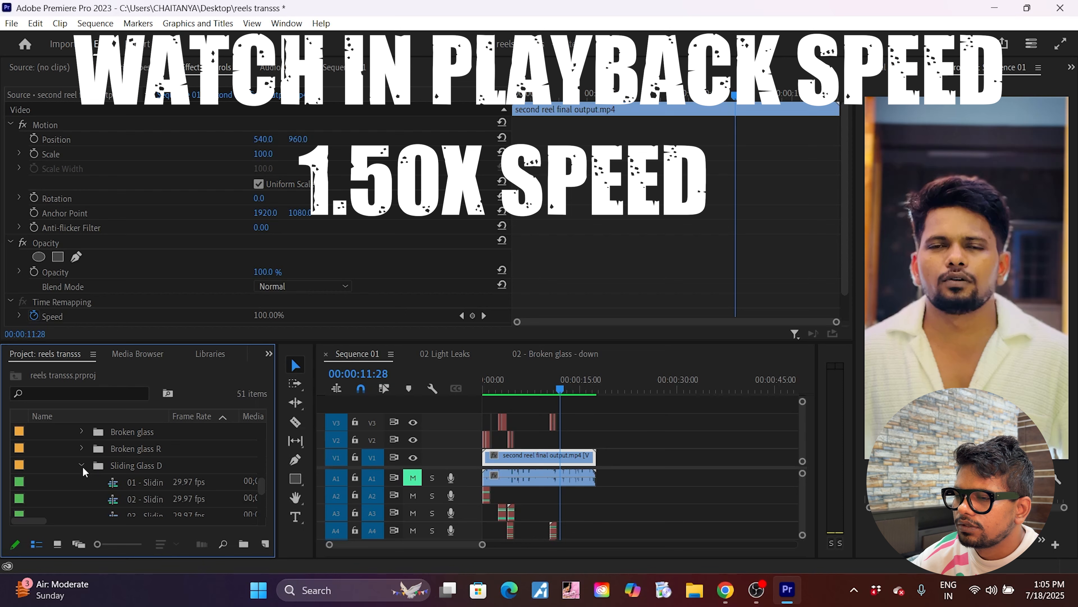
{"action": "left_click", "coordinate": [110, 484]}
{"action": "double_click", "coordinate": [112, 484]}
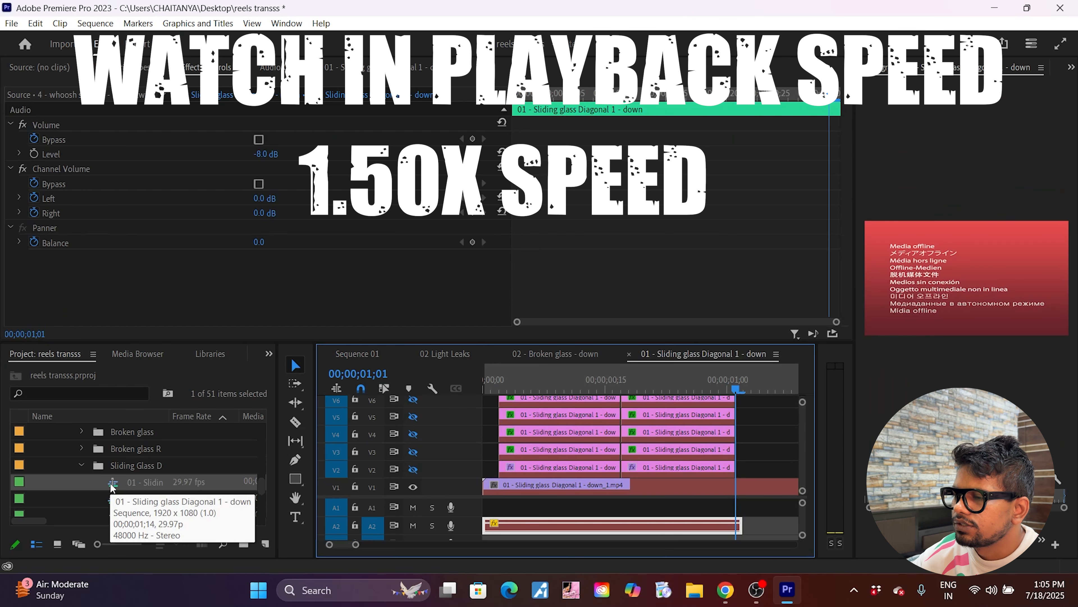
Delete the 01 - Sliding glass Diagonal 1 - down_1.mp4 placeholder clip from V1, leaving its offline file details as they are
{"action": "double_click", "coordinate": [578, 488]}
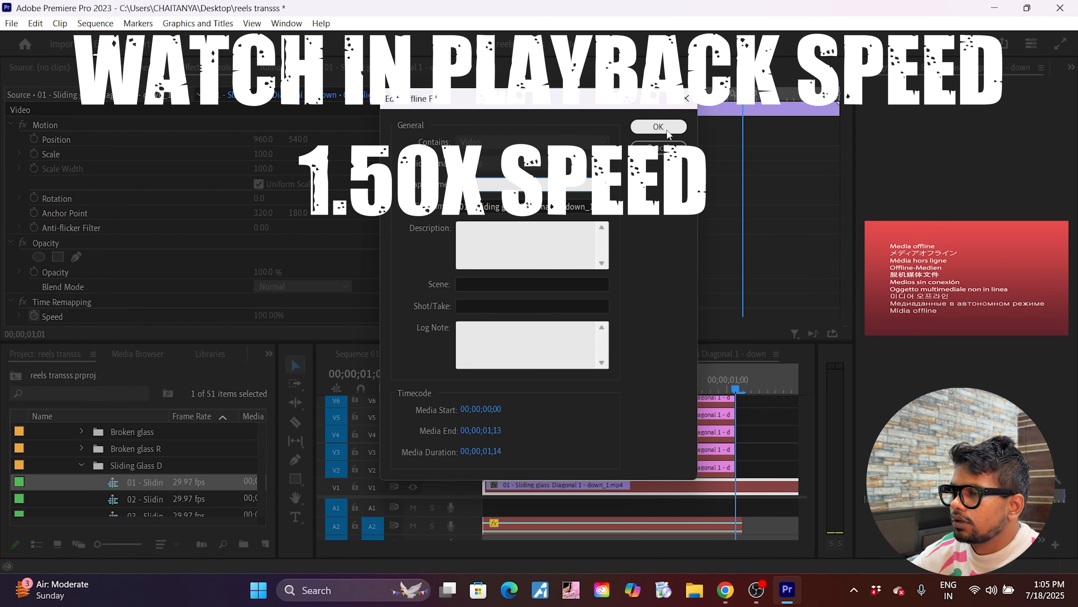
{"action": "left_click", "coordinate": [663, 130]}
{"action": "key", "text": "Delete"}
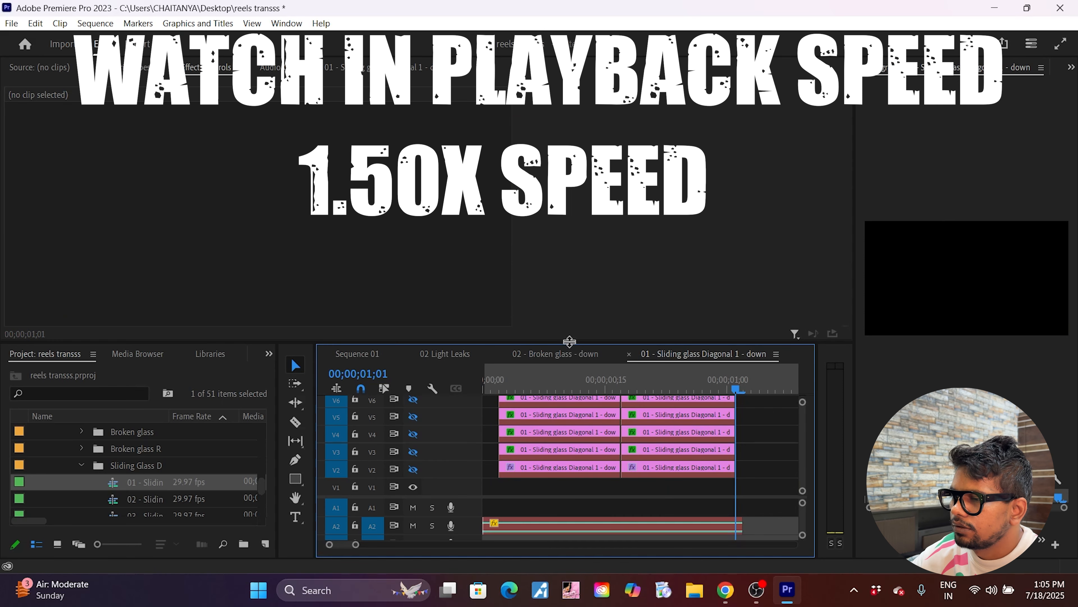
Enlarge the timeline area and select all remaining sliding glass clips on V2 to V6 together with their audio on A2
{"action": "left_click_drag", "start_coordinate": [565, 343], "coordinate": [562, 261]}
{"action": "left_click_drag", "start_coordinate": [760, 355], "coordinate": [483, 540]}
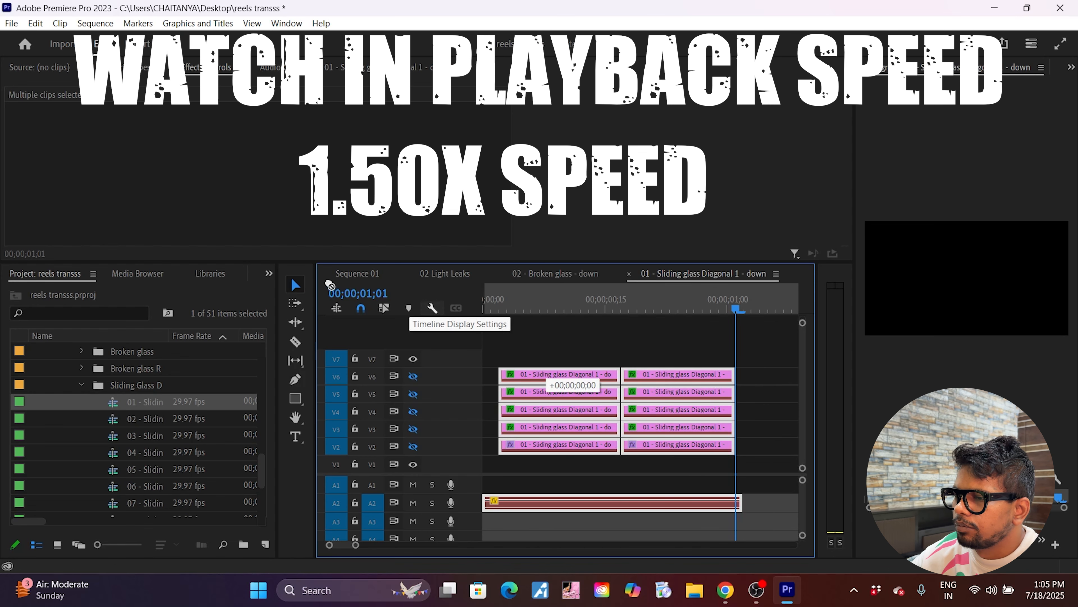